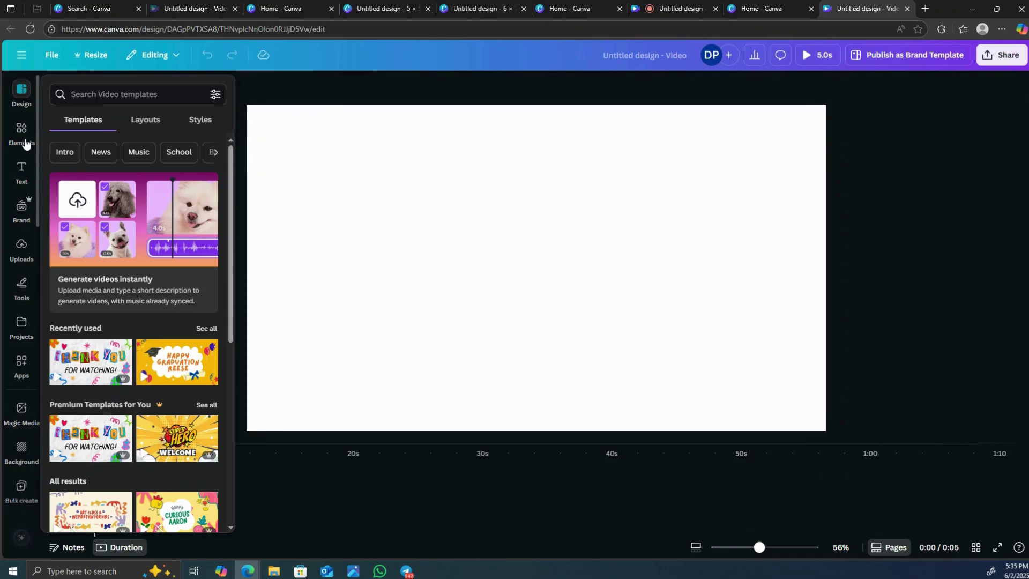
Search the elements library for "dirt bike race" and limit the results to photos
click(22, 134)
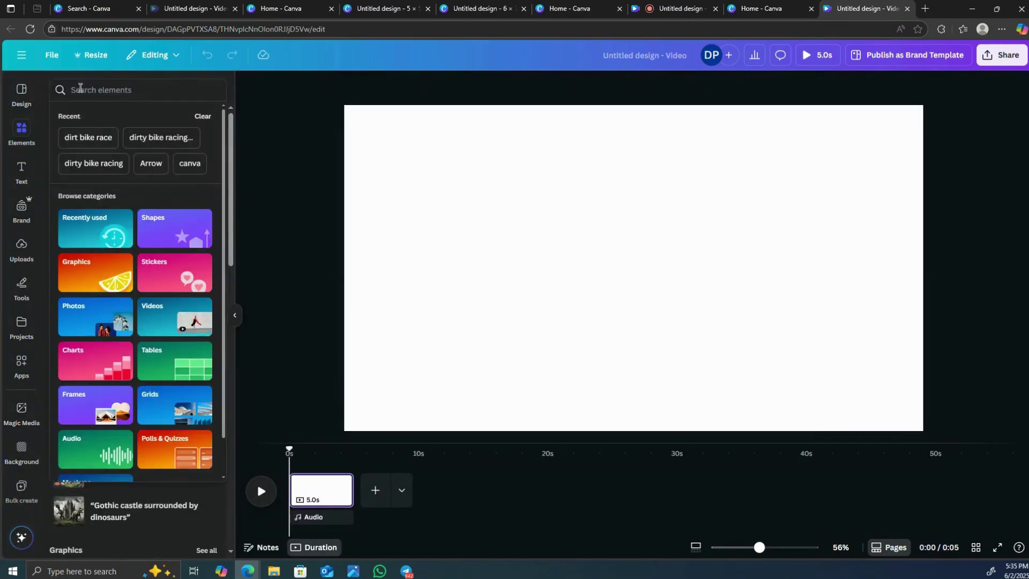
click(81, 90)
text(dirty b)
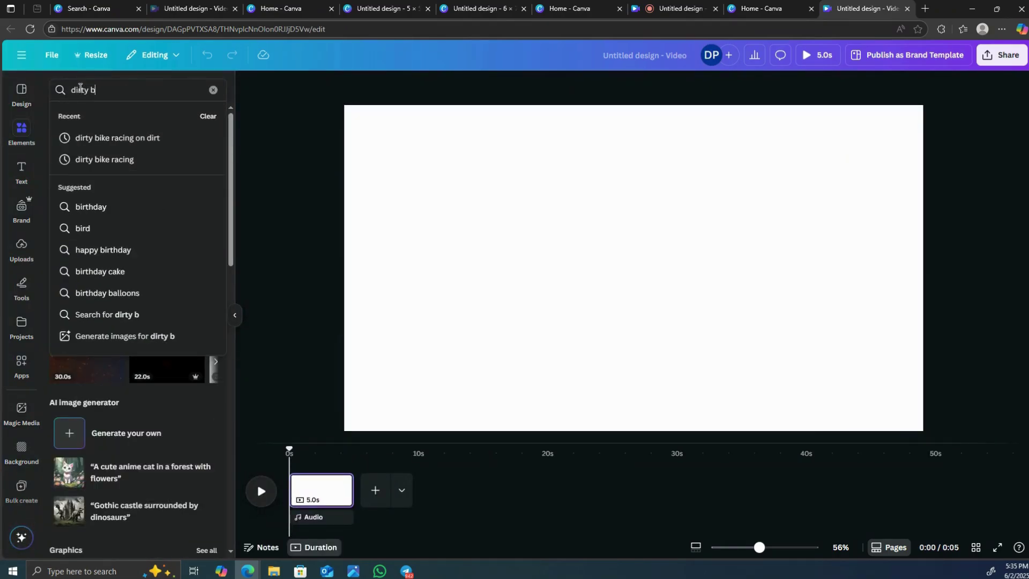
key(BackSpace)
key(BackSpace)
key(BackSpace)
text(bike)
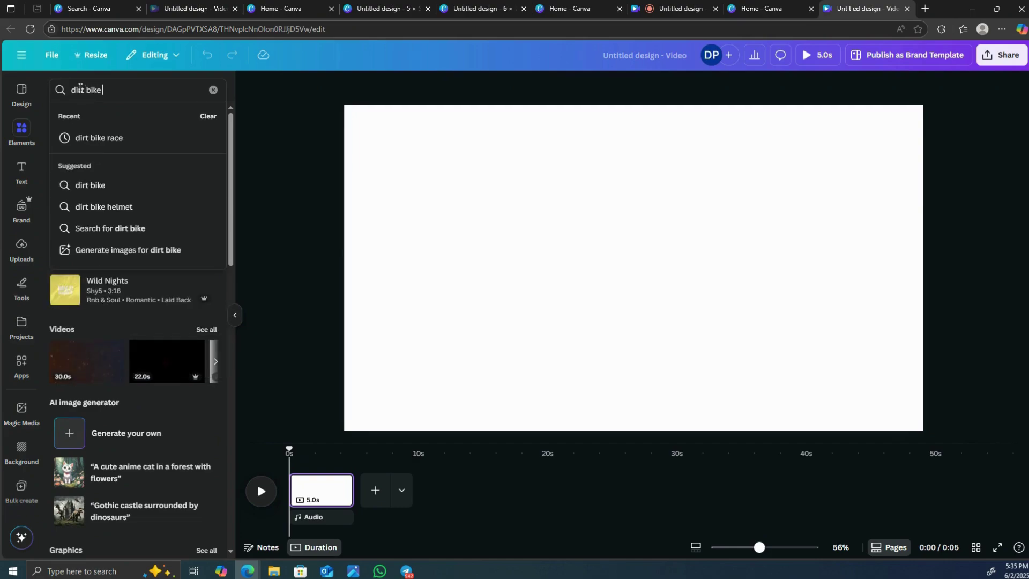
click(146, 139)
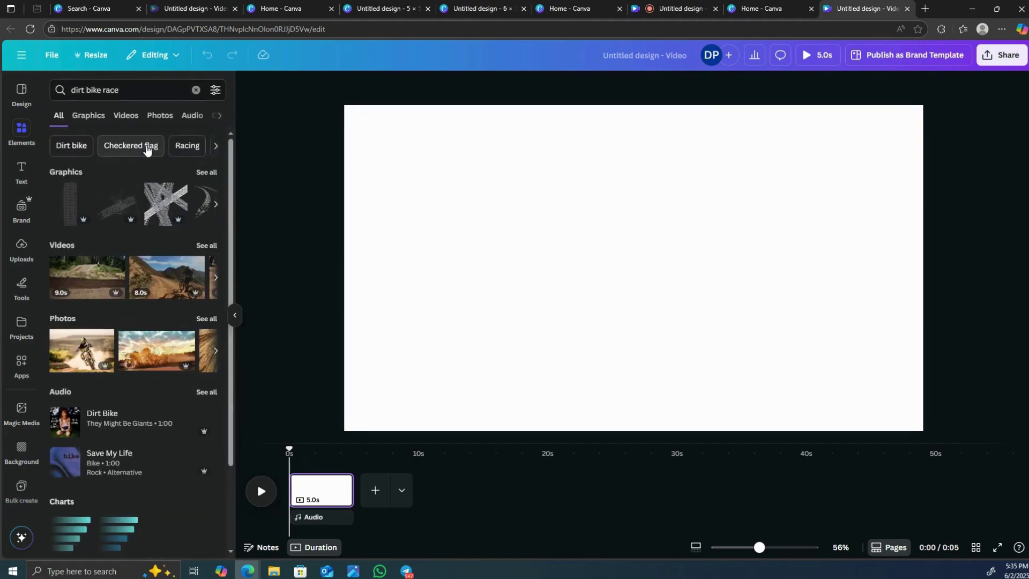
click(160, 116)
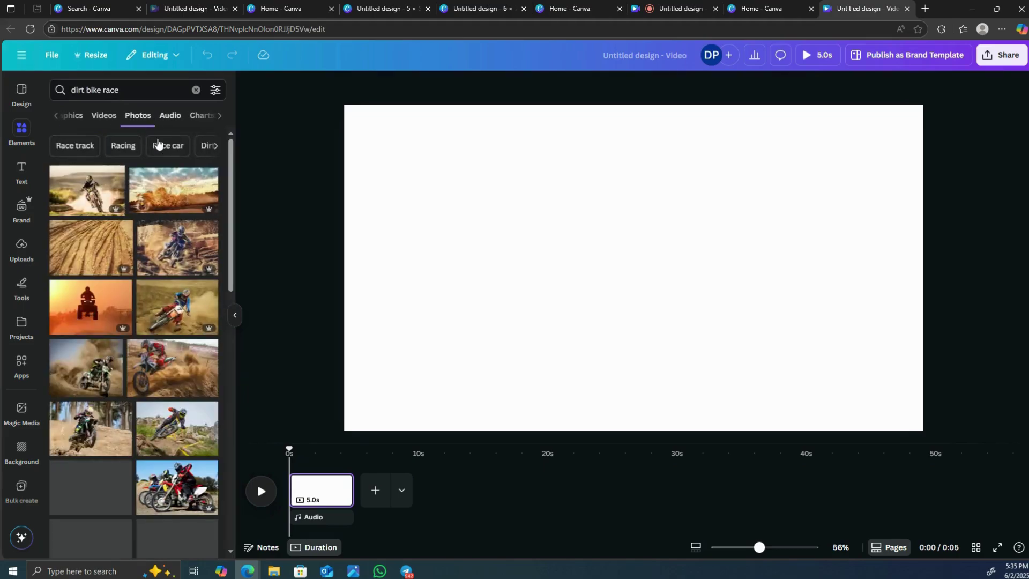
Add the photo of two dirt bike riders in a forest and enlarge it to cover the whole page
scroll(140, 206, down, 7)
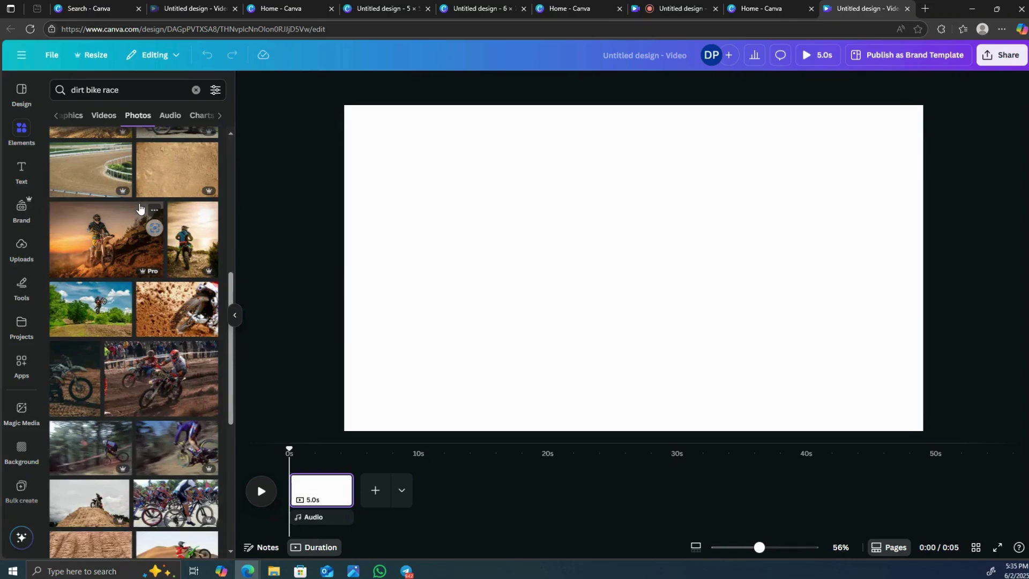
scroll(139, 206, down, 4)
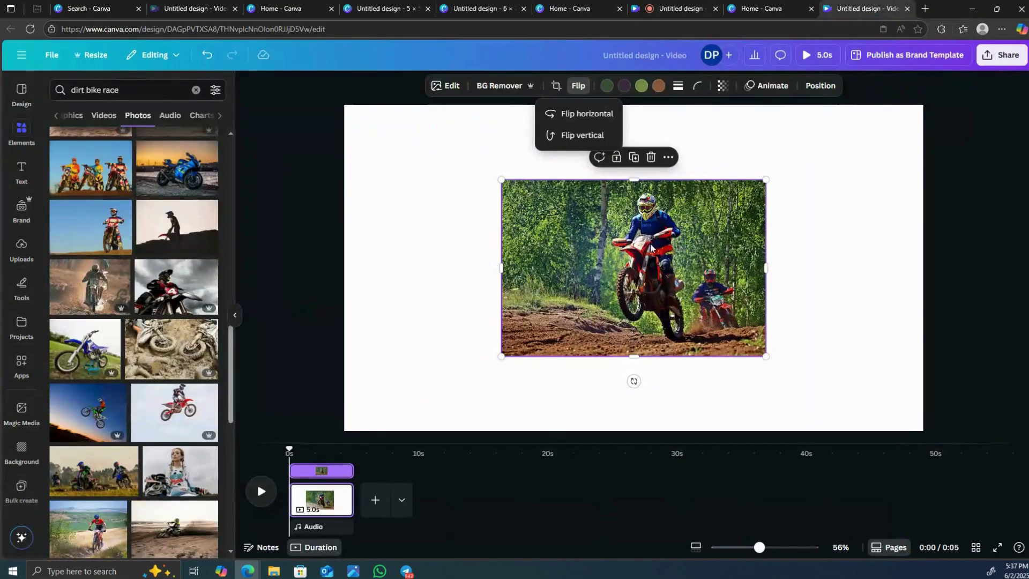
click(578, 86)
drag(627, 239, 482, 164)
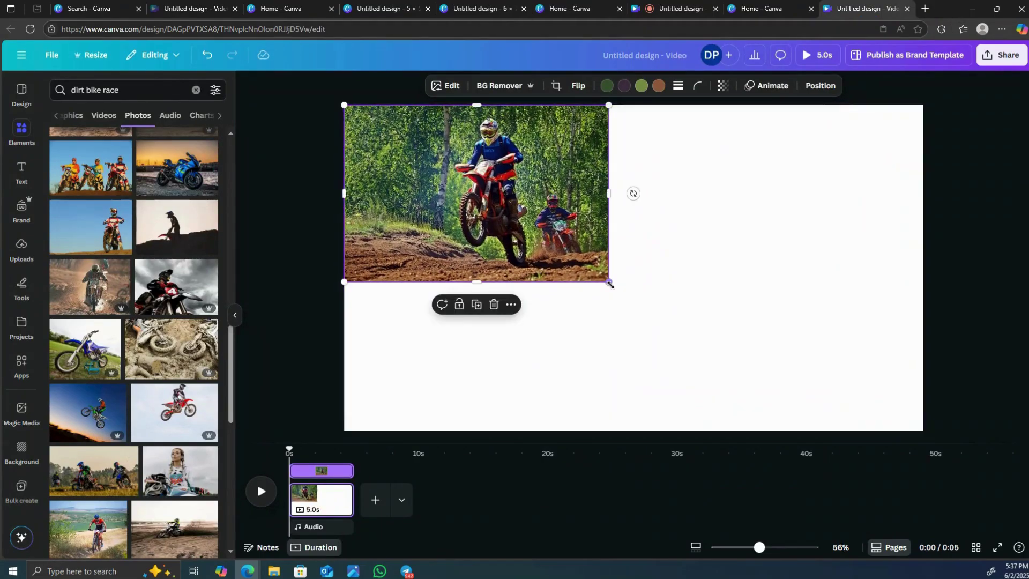
drag(609, 277, 890, 370)
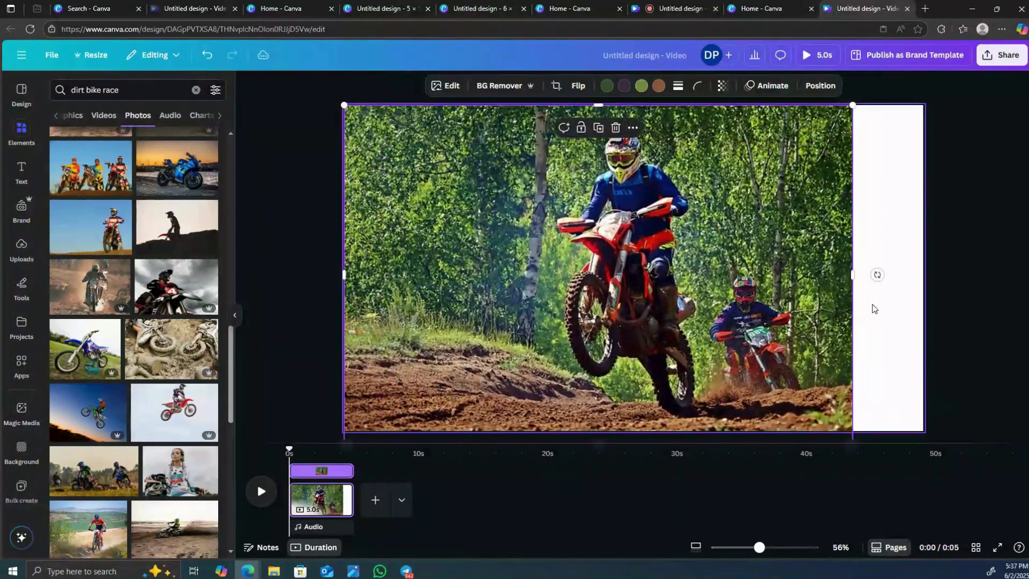
drag(853, 274, 923, 288)
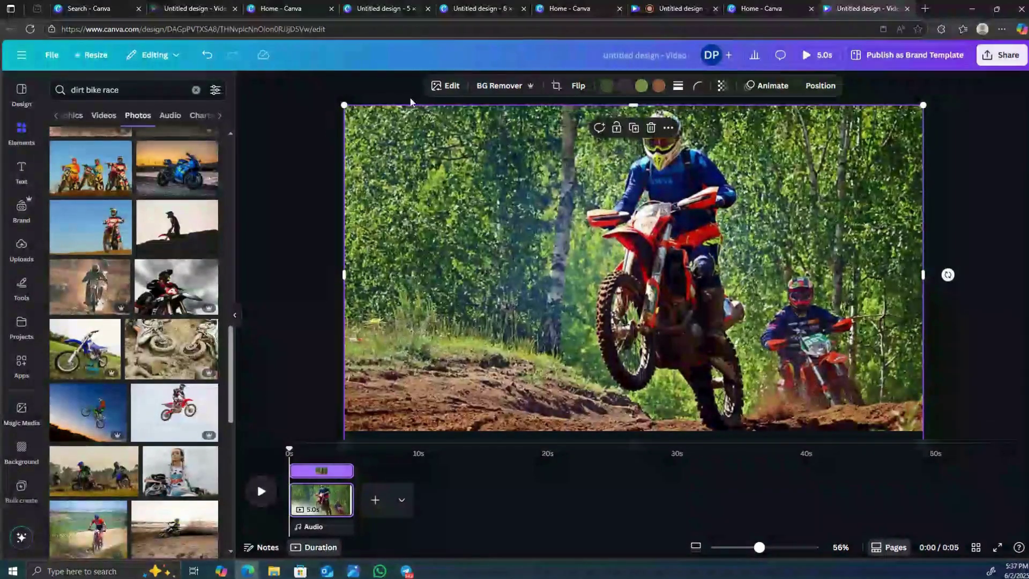
Separate the front rider and his dirt bike from the photo's background with Magic Grab
click(448, 88)
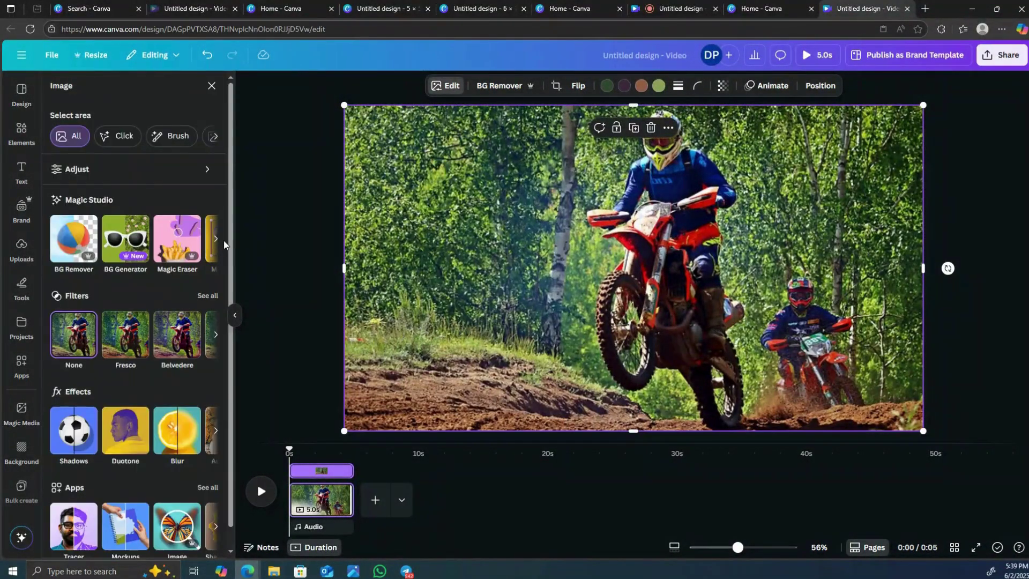
click(216, 240)
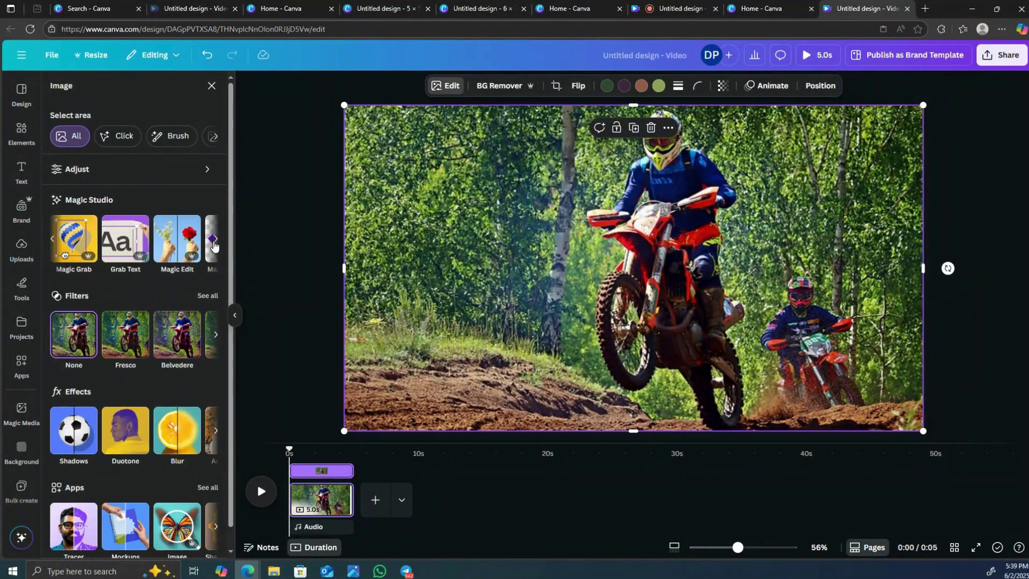
click(75, 241)
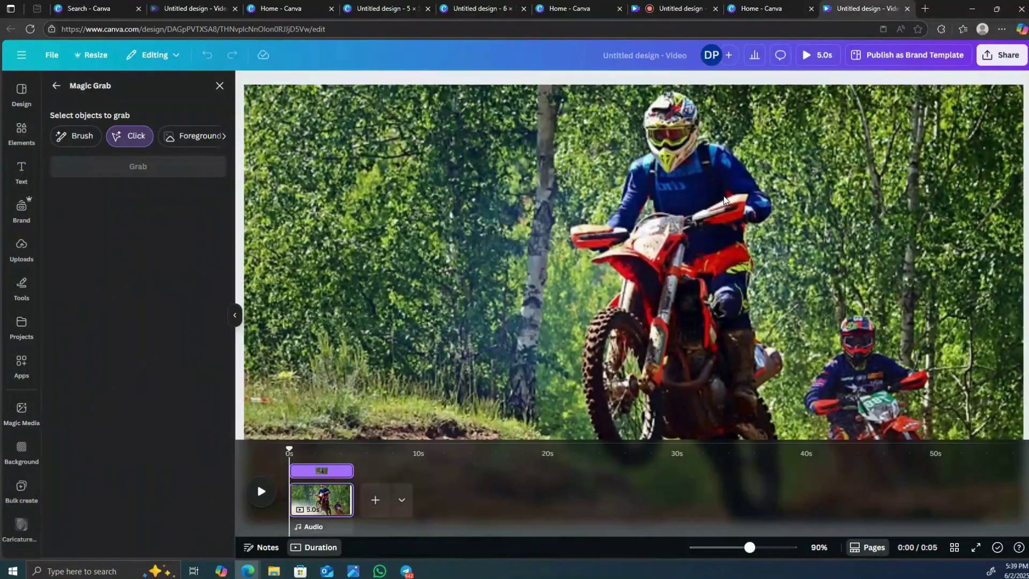
click(704, 191)
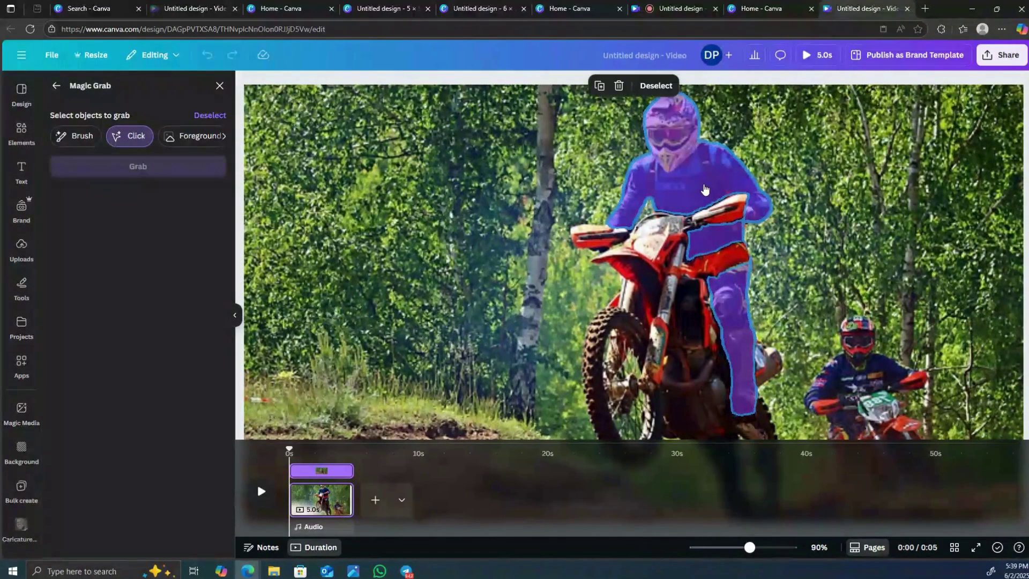
click(683, 253)
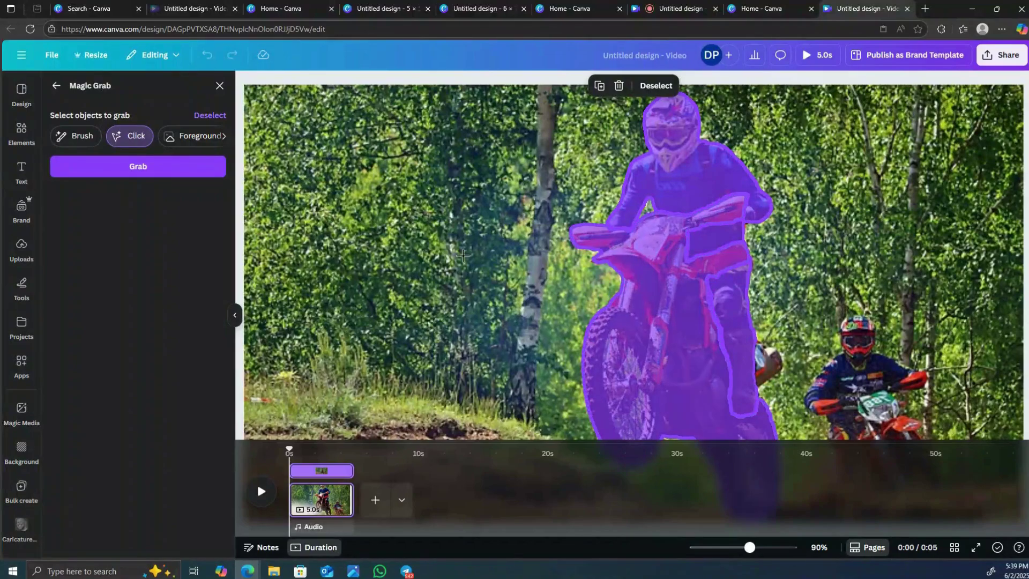
click(148, 179)
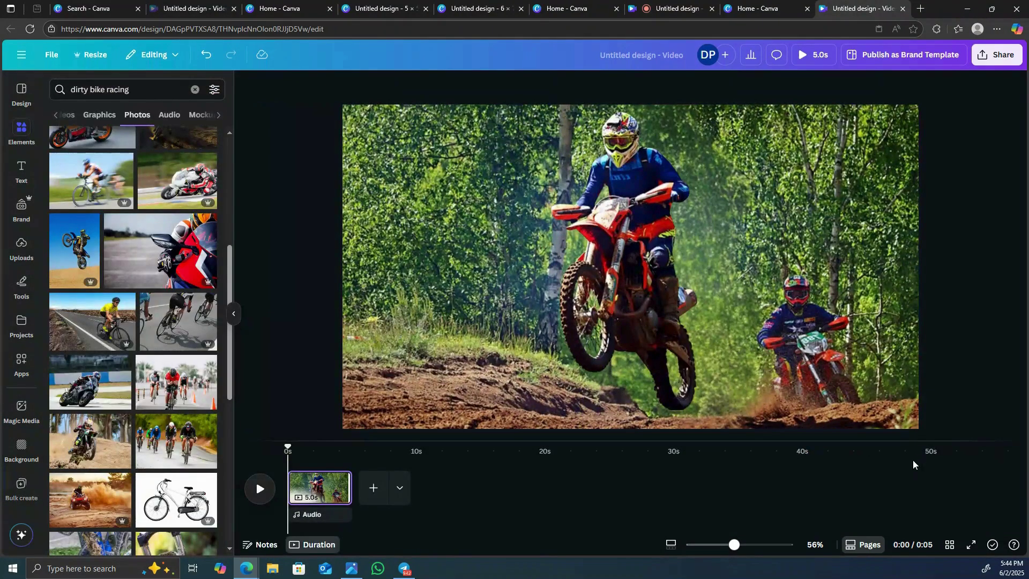
Add a square shape beside the front rider and fill it with white
click(195, 90)
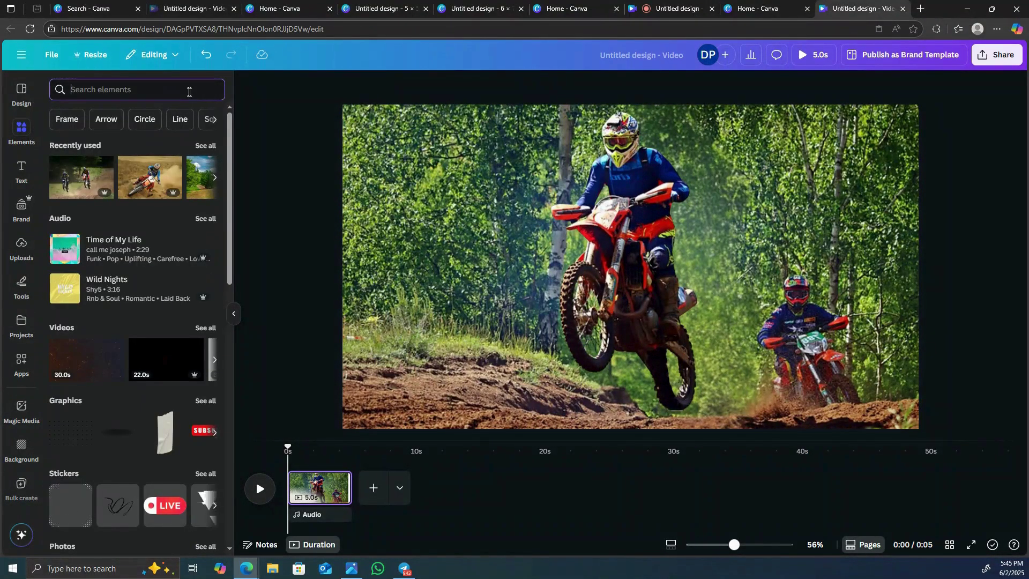
text(r)
click(158, 138)
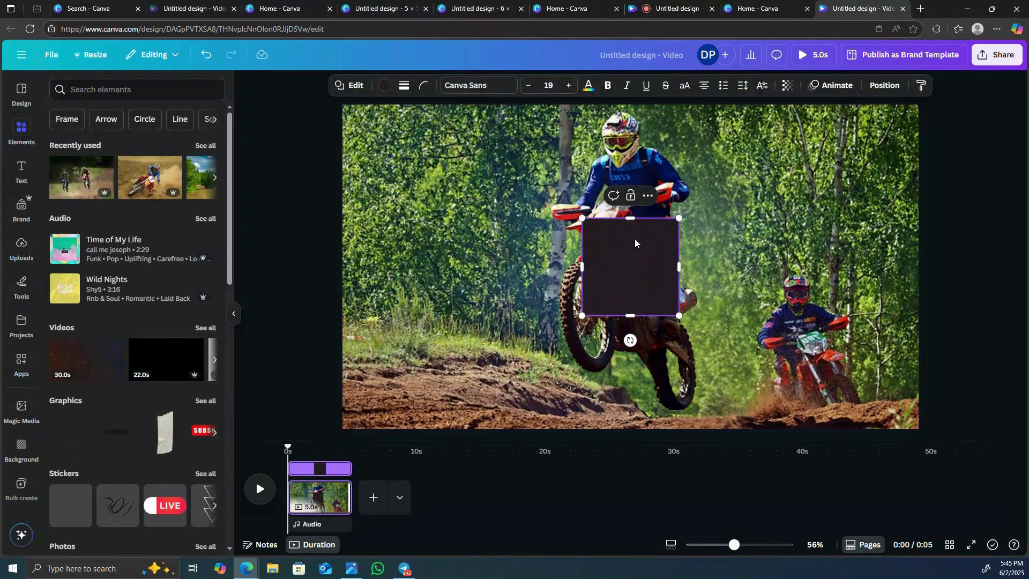
drag(632, 259, 784, 200)
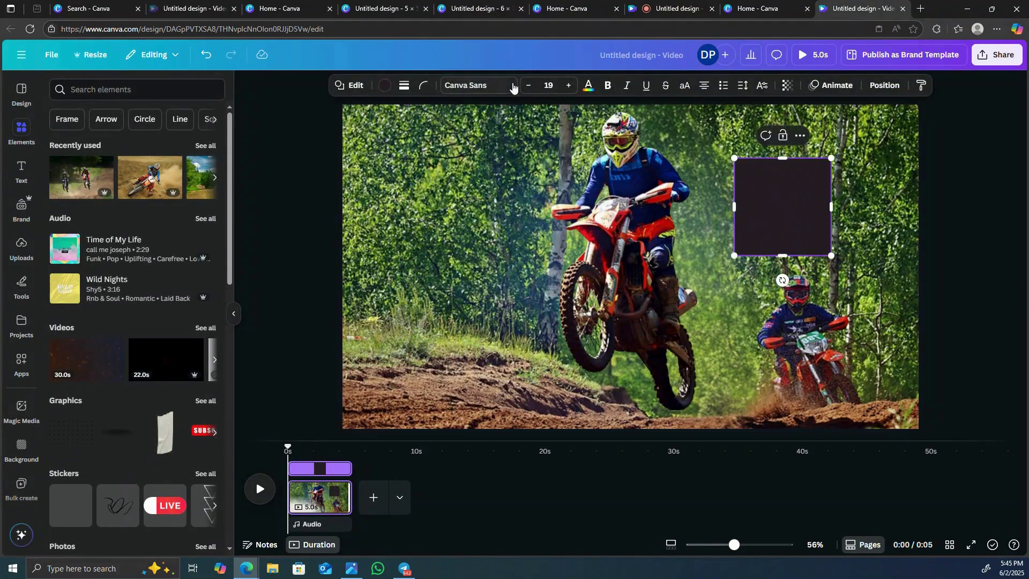
click(385, 87)
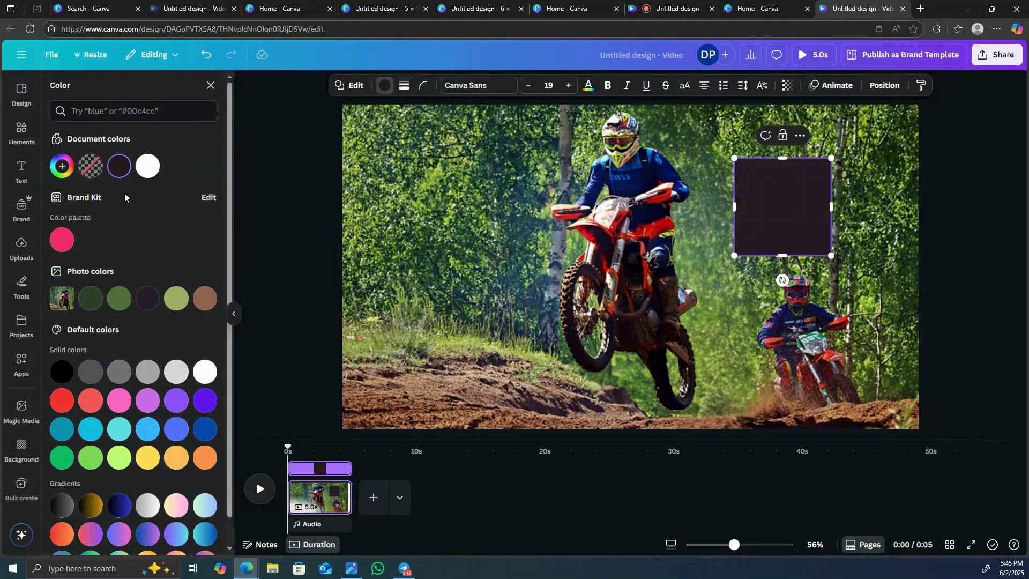
click(153, 167)
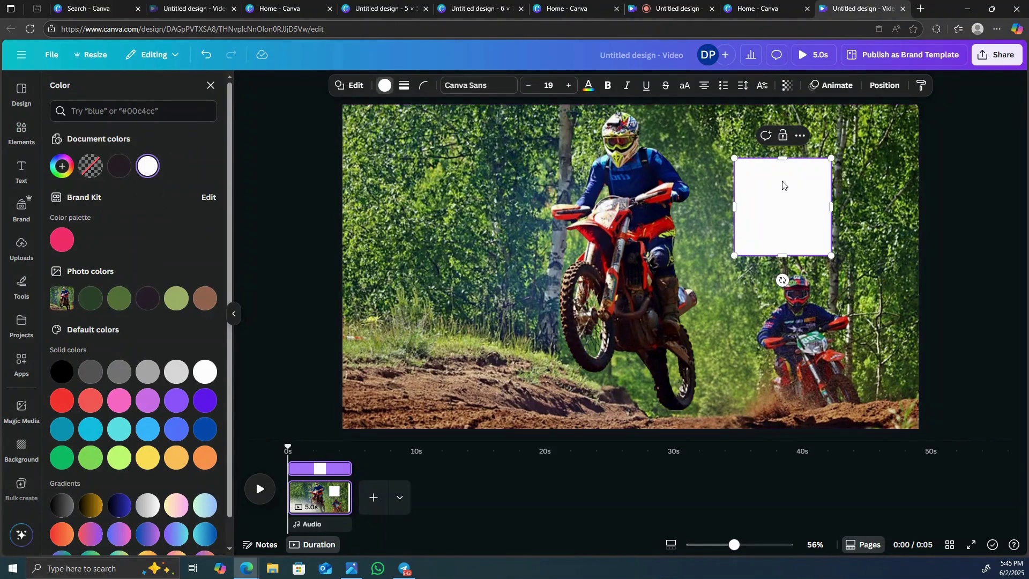
Align the white square with the page's top edge and stretch it to full page height and out to the right edge
drag(783, 184, 746, 128)
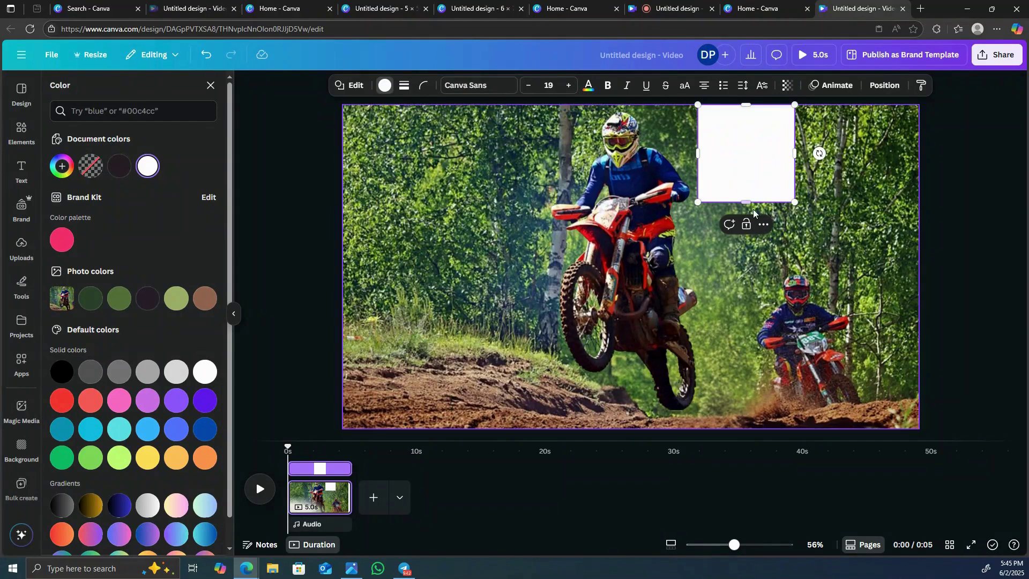
drag(750, 206, 746, 429)
drag(796, 274, 917, 280)
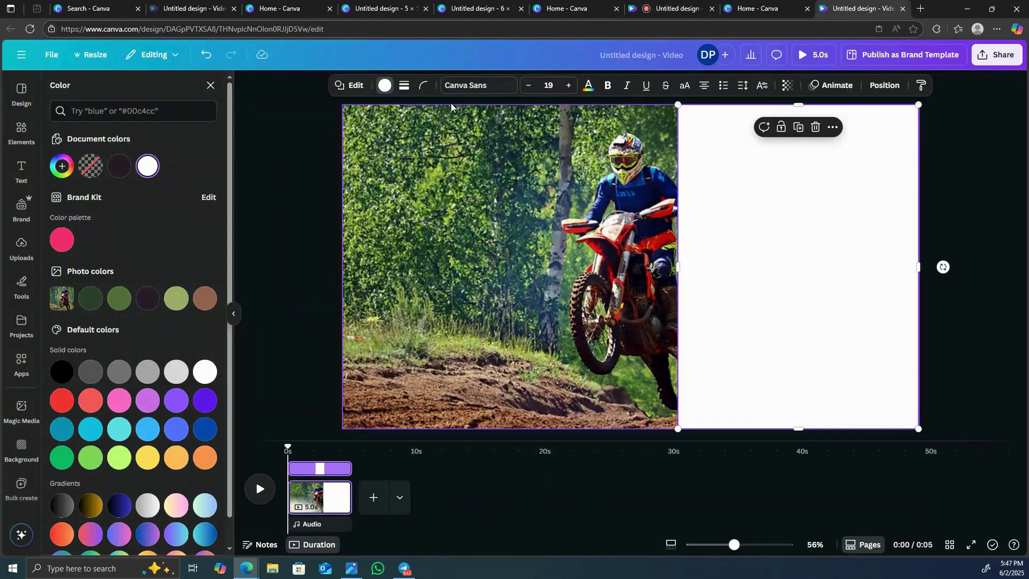
Give the white rectangle a solid border with stroke weight 29 and a turquoise-to-blue gradient color
click(405, 86)
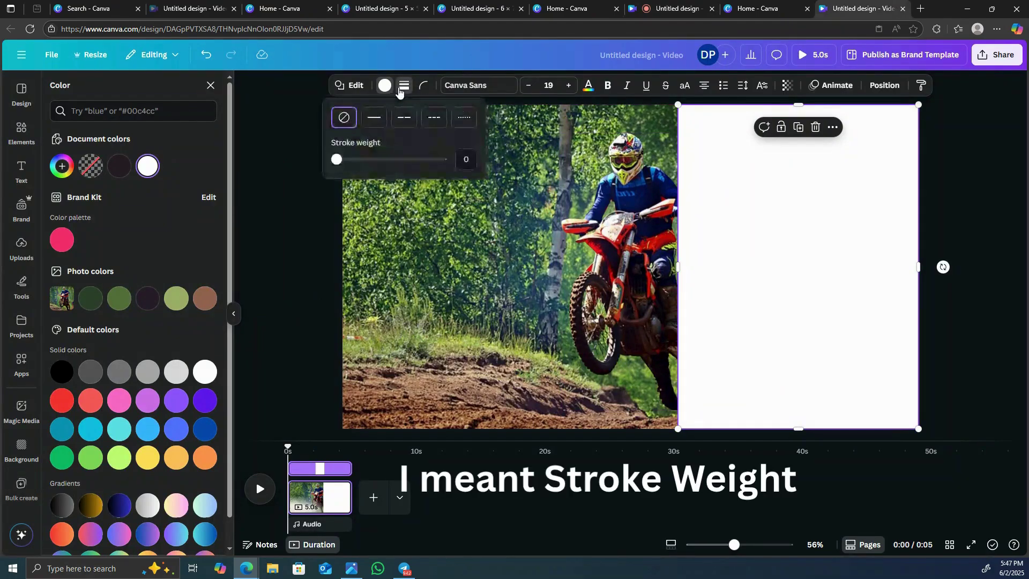
drag(343, 166, 367, 165)
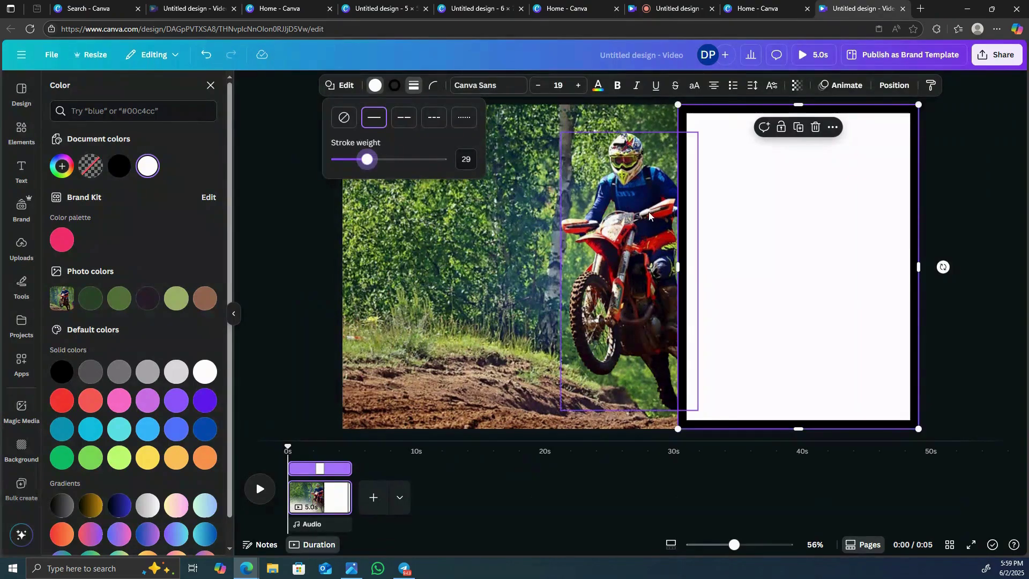
click(394, 86)
scroll(165, 292, down, 1)
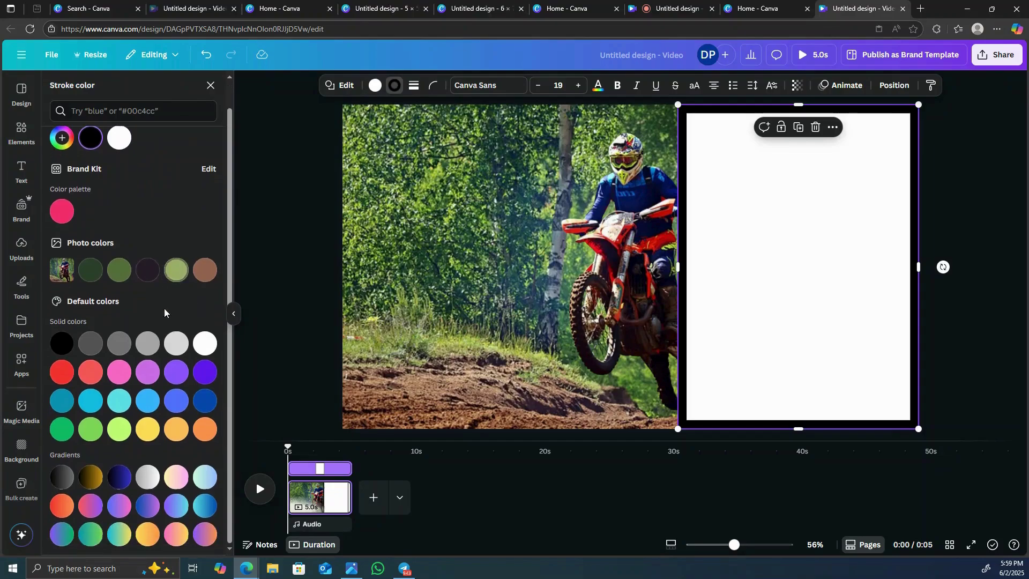
click(202, 512)
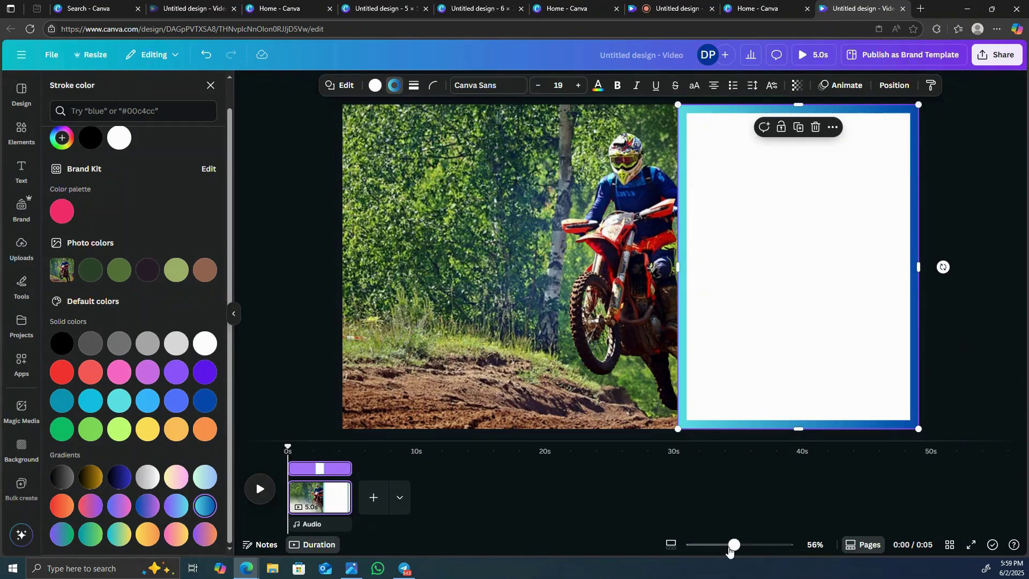
Enlarge the white rectangle past the page's top, right and bottom edges, leaving only its left border inside the page
drag(730, 549, 720, 550)
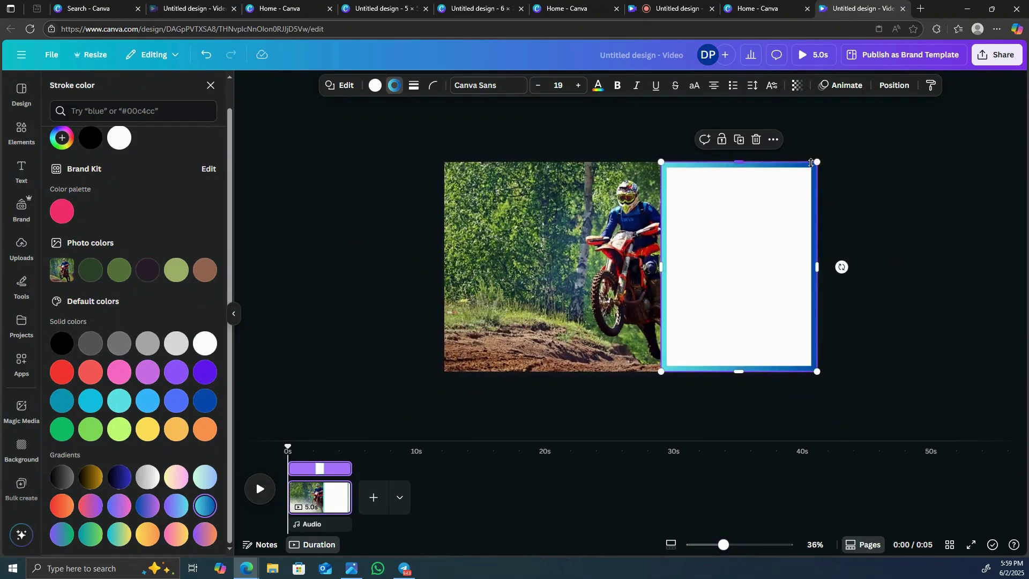
drag(816, 163, 921, 110)
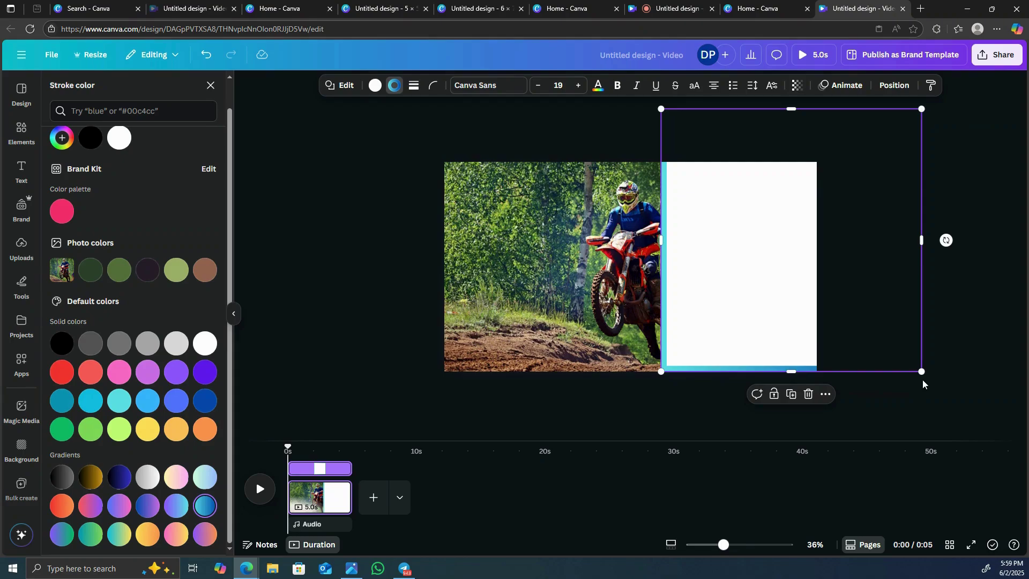
drag(923, 372, 948, 412)
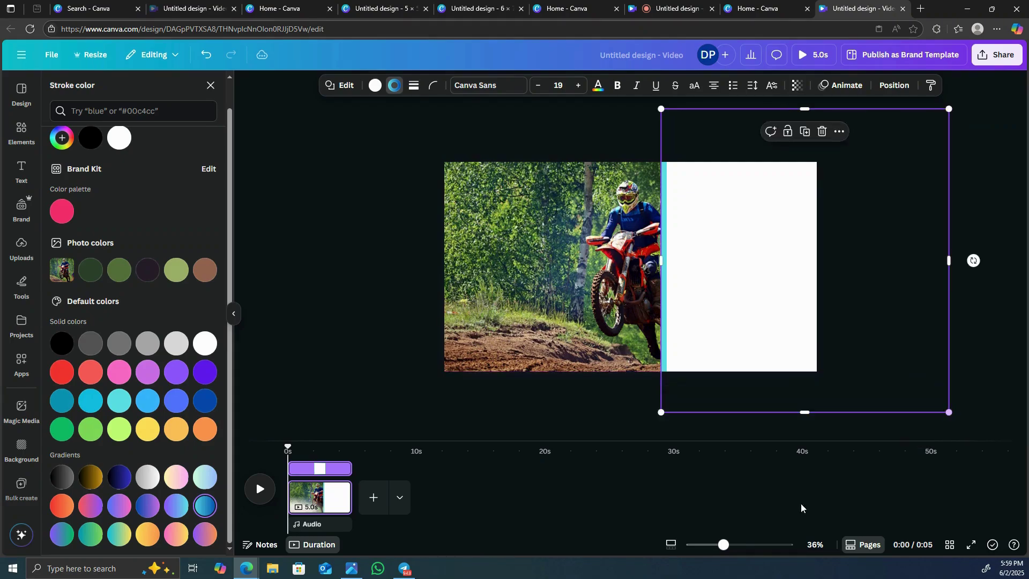
drag(727, 547, 730, 545)
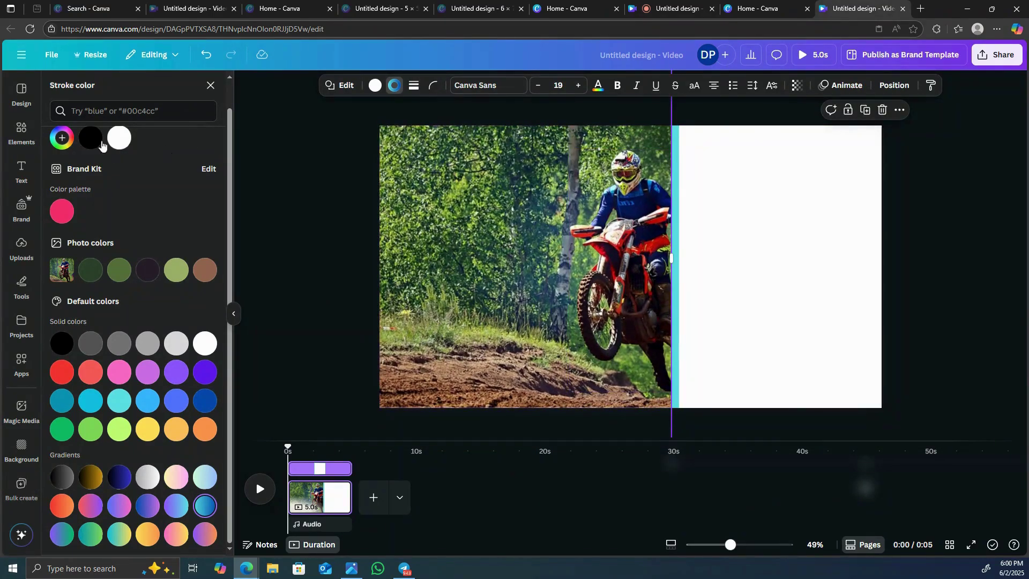
Change the border's gradient style so turquoise runs down to blue from top to bottom
click(61, 137)
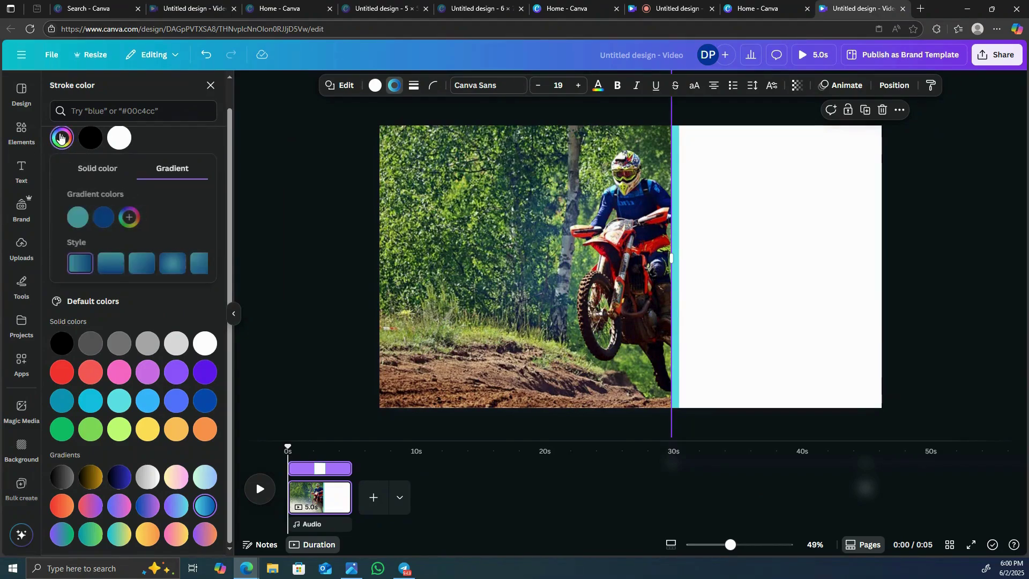
click(106, 267)
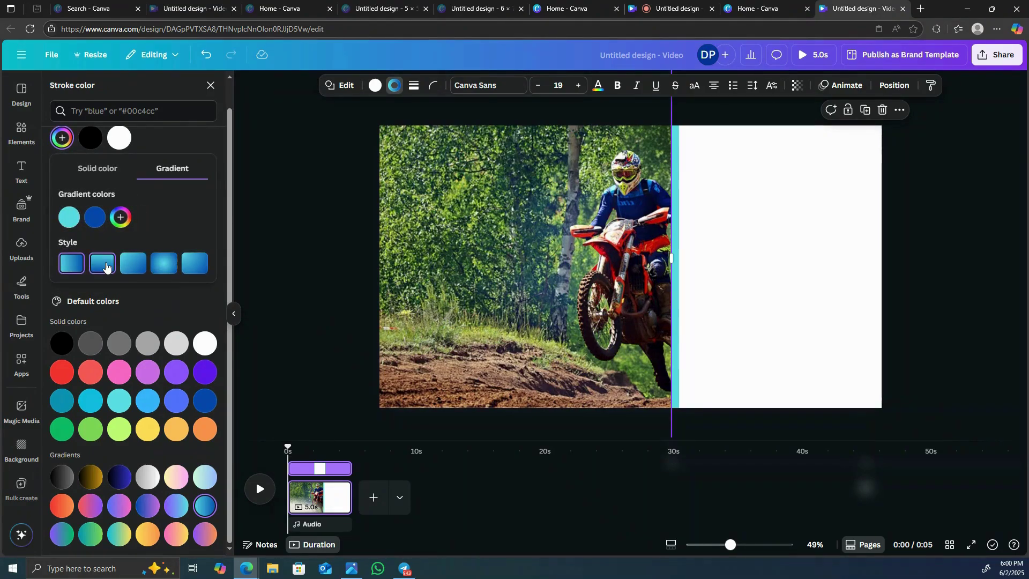
key(Escape)
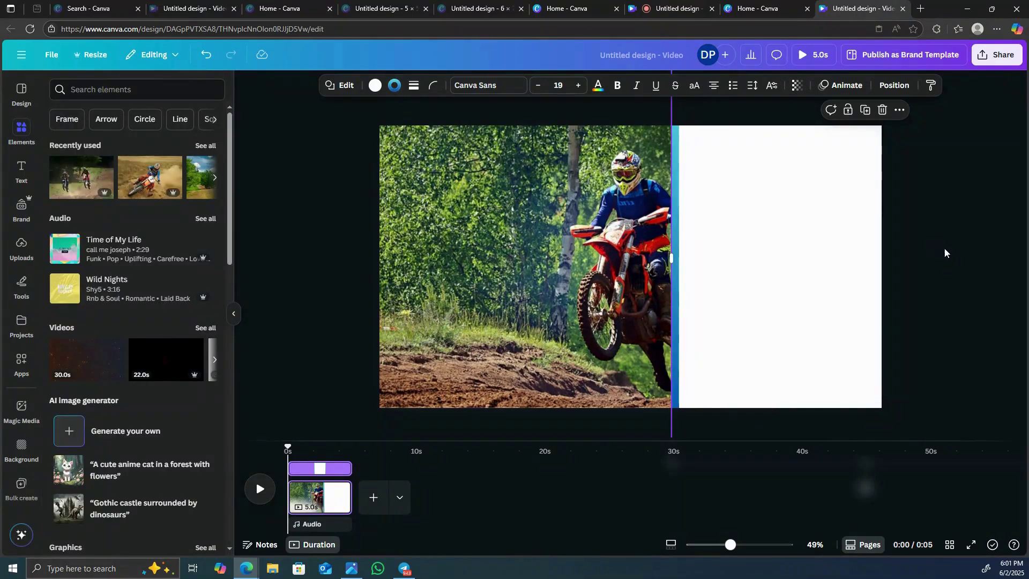
mouse_move(729, 544)
mouse_down()
mouse_move(719, 545)
mouse_move(720, 533)
mouse_up()
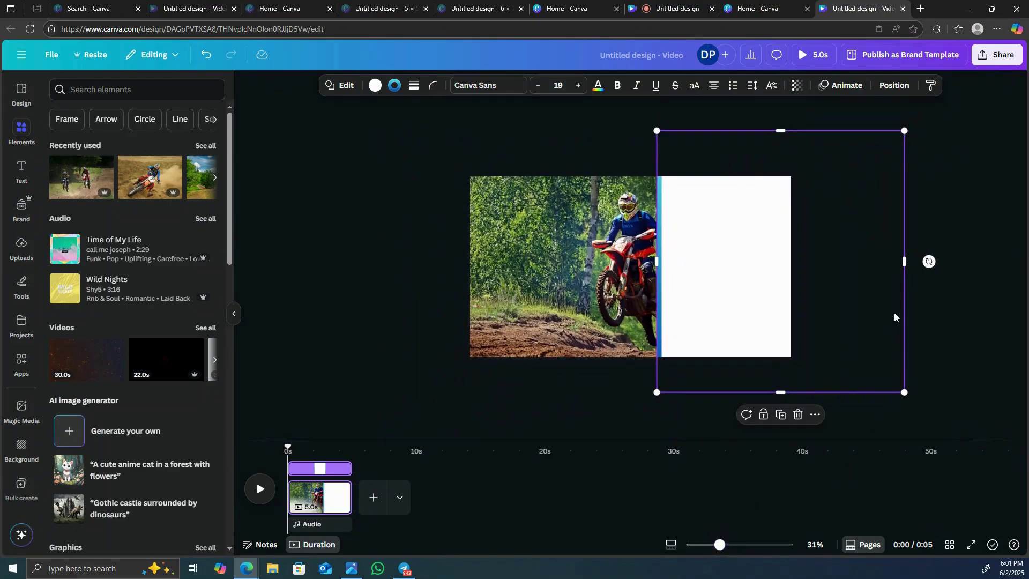
Tilt the white panel clockwise and shift it to the right of the rider so its gradient border runs diagonally
drag(929, 261, 950, 310)
drag(867, 274, 890, 274)
Duplicate the tilted white panel and place the copy over the photo's left side
right_click(742, 255)
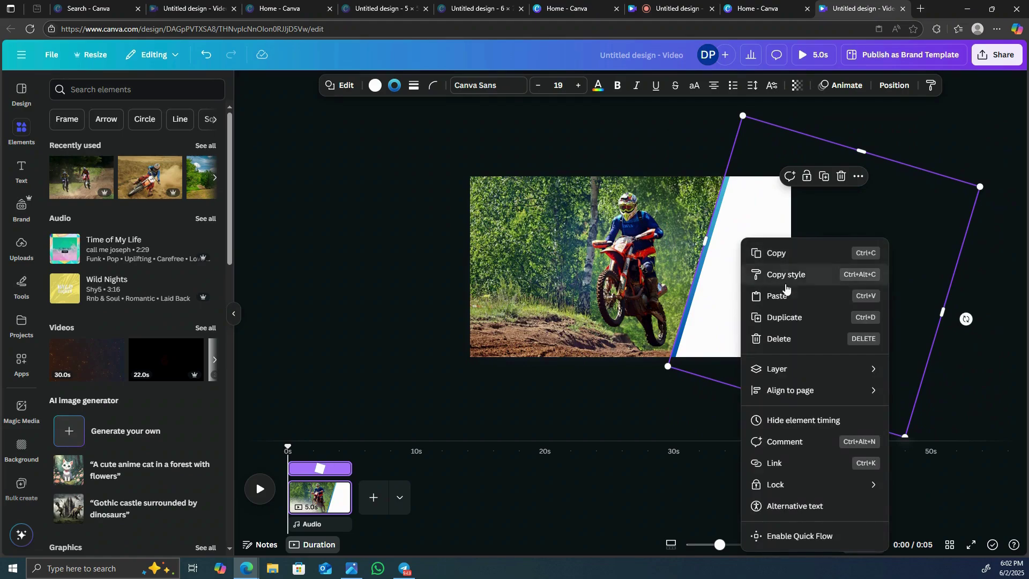
click(784, 317)
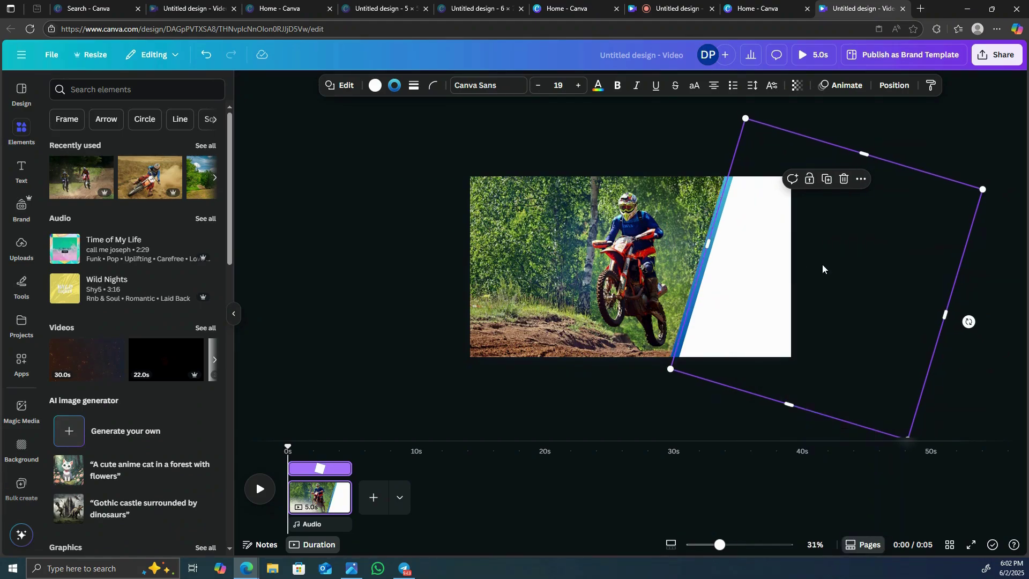
drag(823, 268, 455, 233)
Send the left white panel backward behind the rider cutout, and shift both panels right to frame a diagonal strip of the photo
right_click(525, 213)
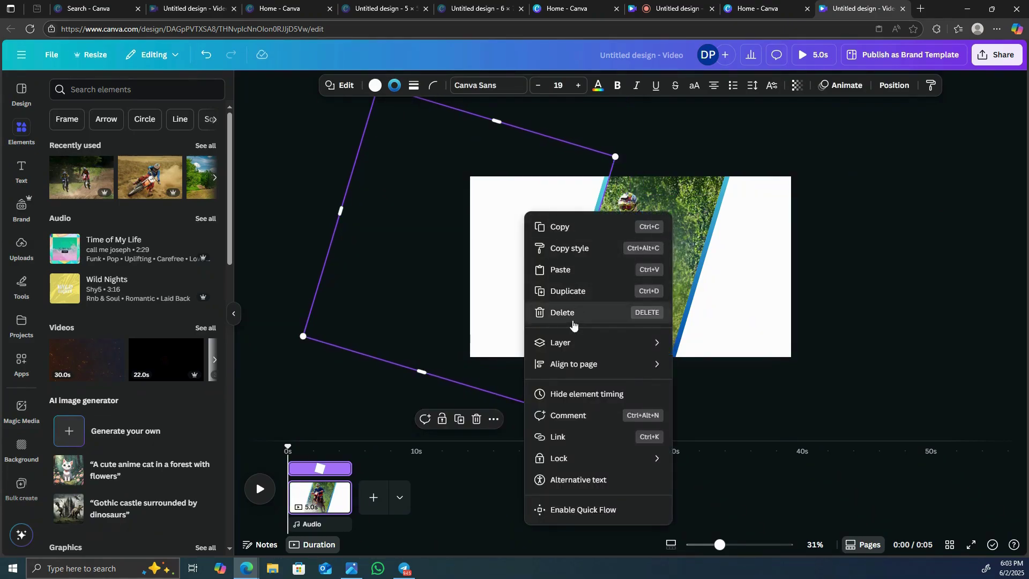
mouse_move(571, 348)
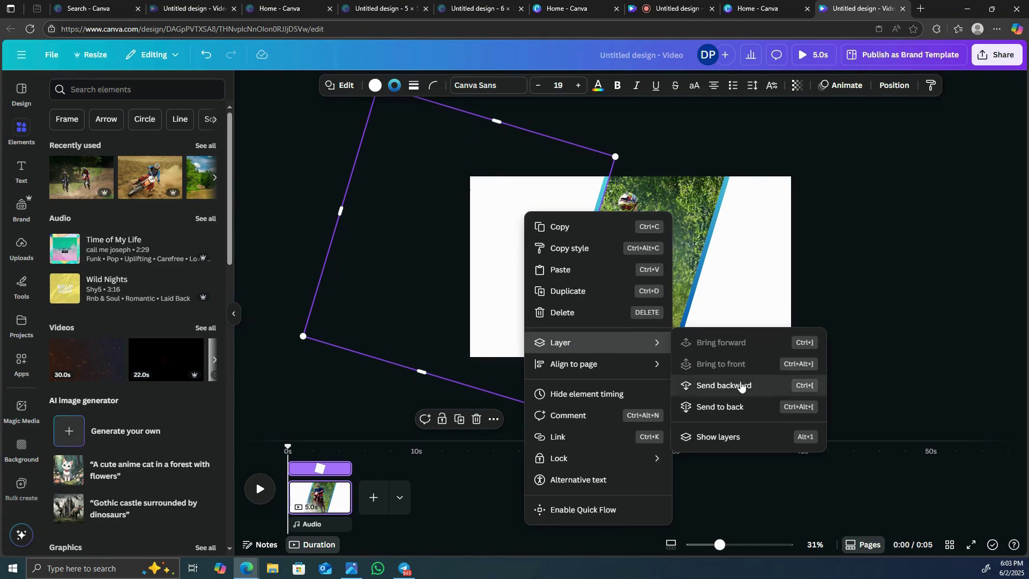
click(740, 385)
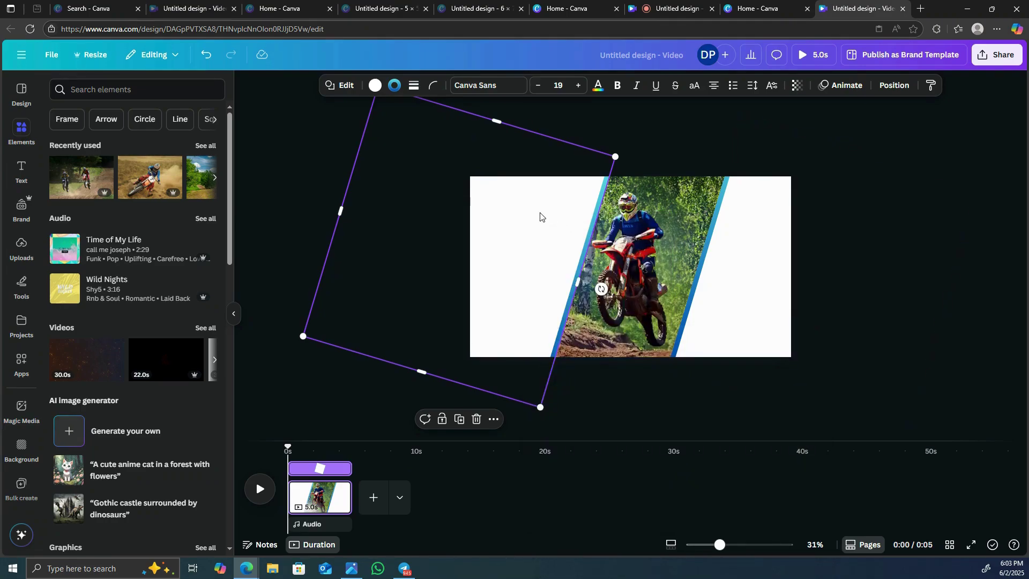
drag(541, 216, 585, 221)
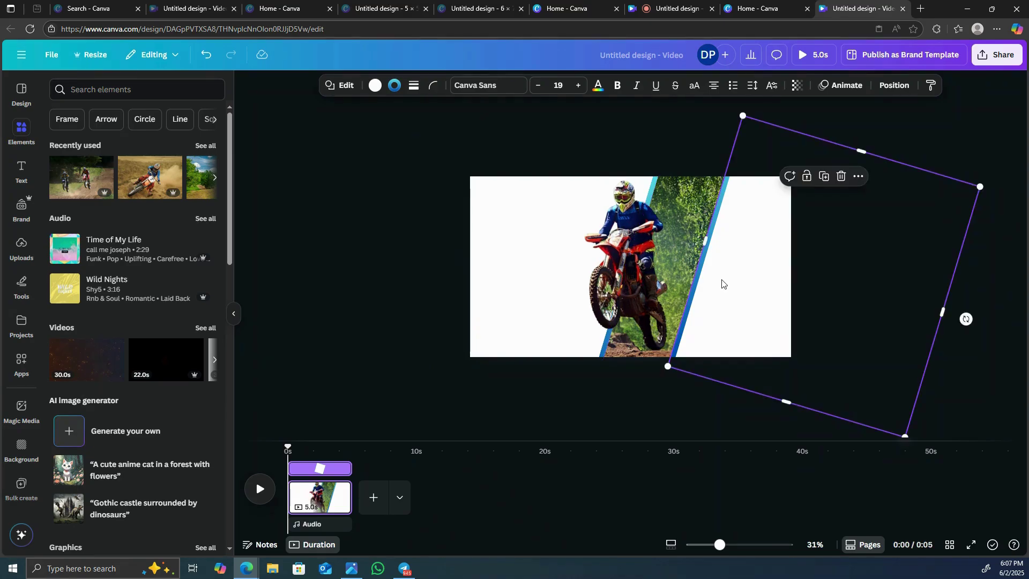
drag(721, 285, 755, 291)
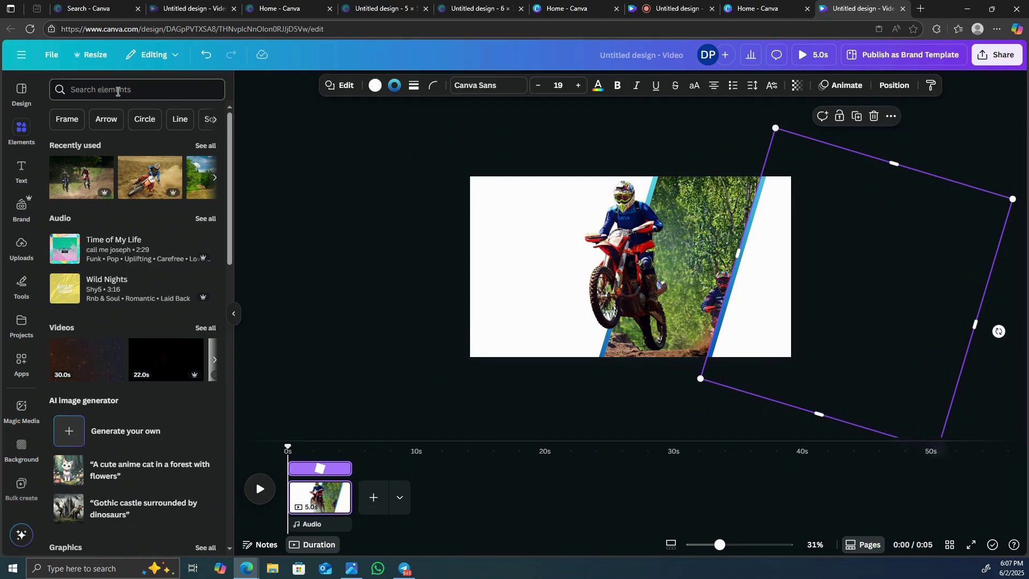
Search the elements for "shadow" and limit the results to graphics
click(117, 92)
click(115, 89)
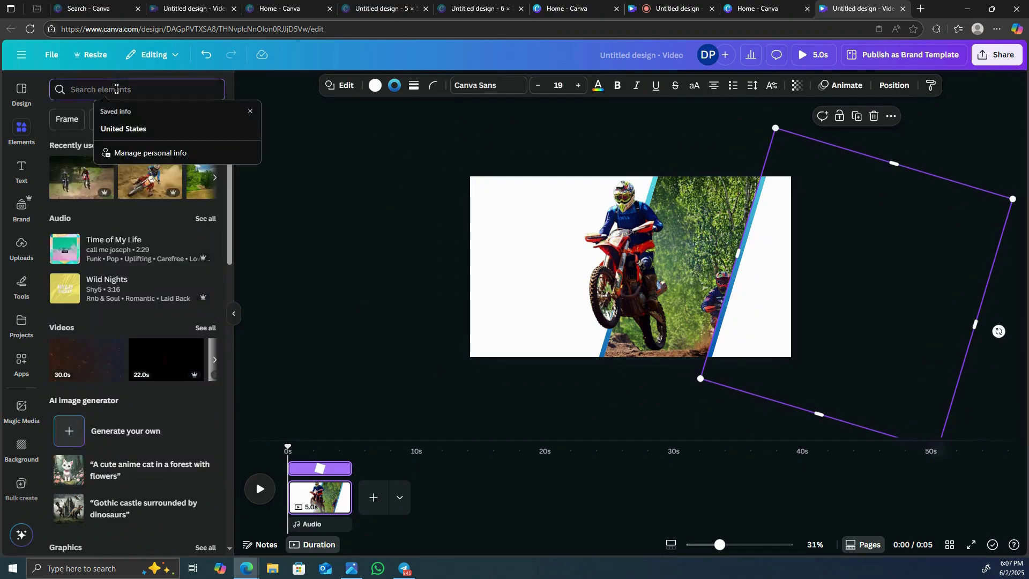
text(sha)
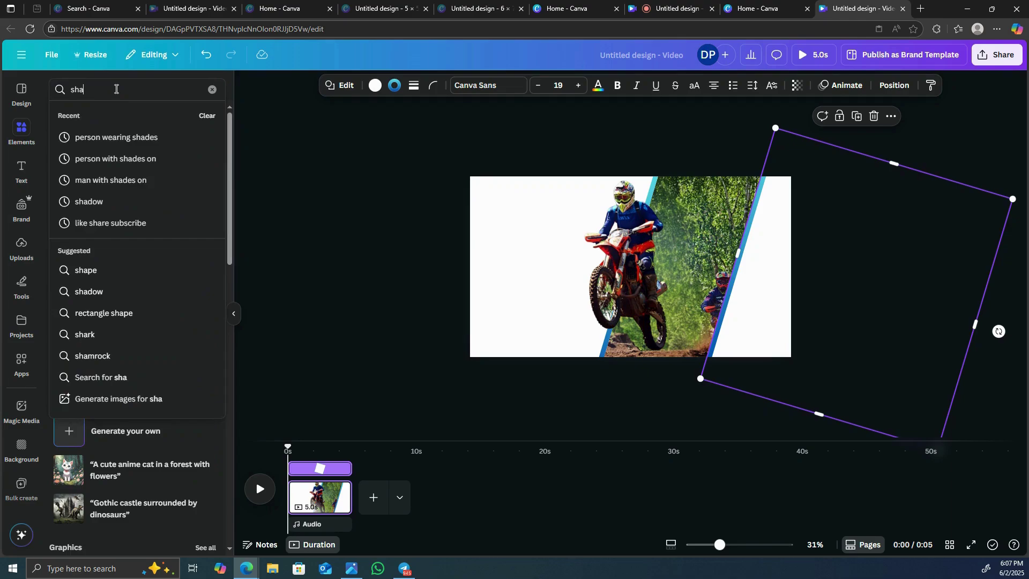
text(dow)
key(Return)
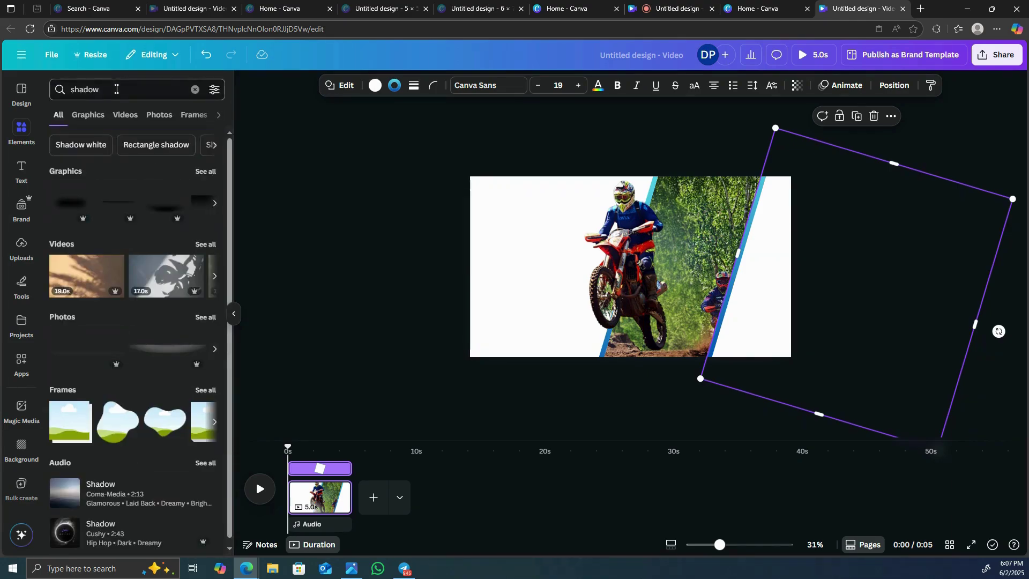
click(92, 115)
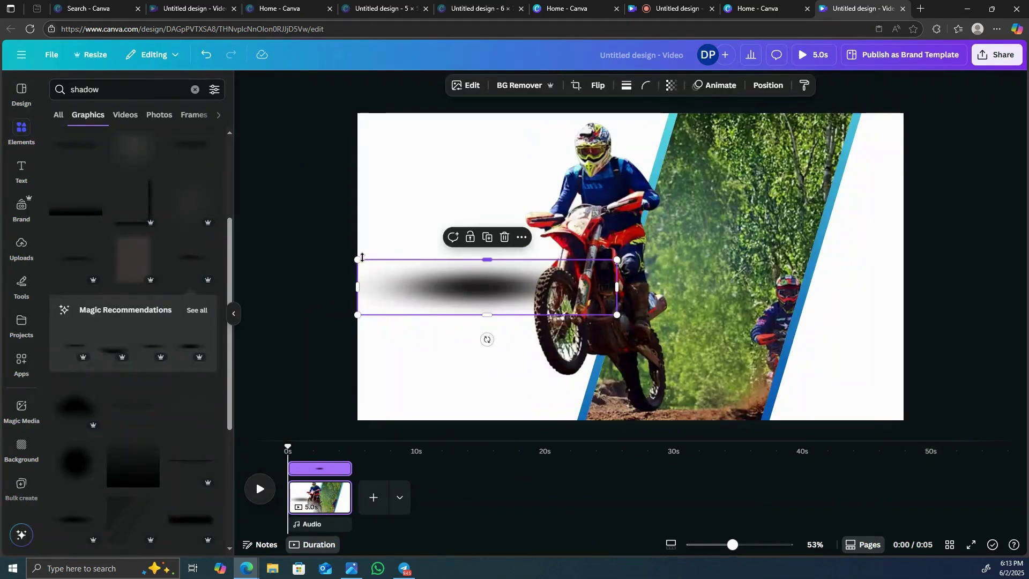
Shrink the blurred oval shadow and place it just below the dirt bike's front wheel
drag(357, 260, 478, 286)
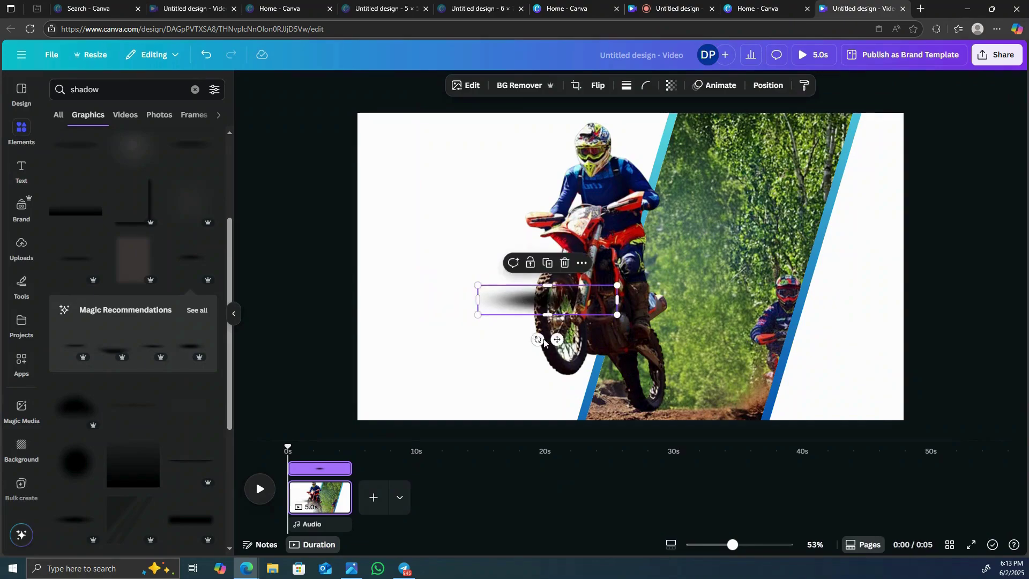
drag(555, 344, 493, 413)
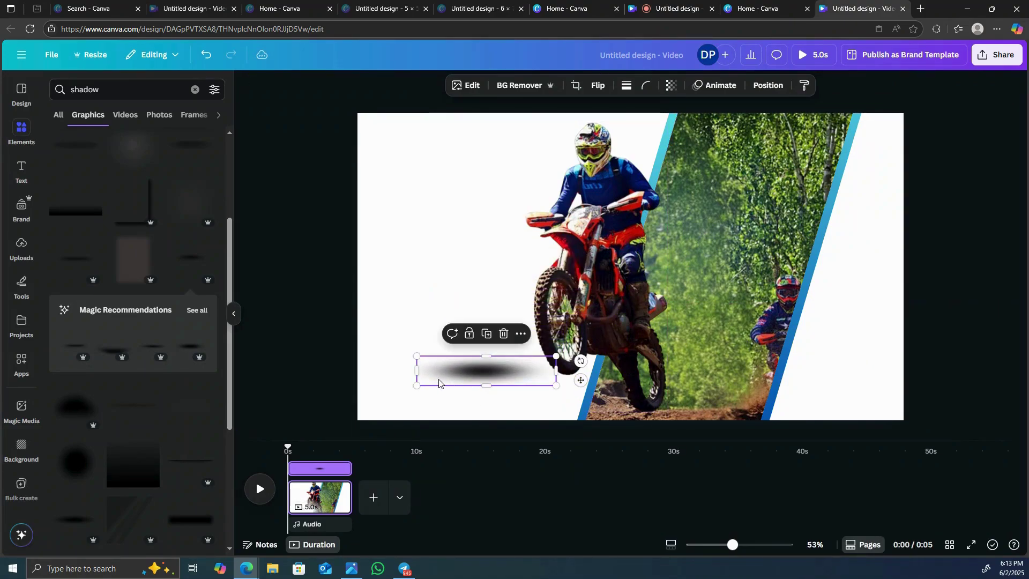
drag(417, 386, 467, 374)
drag(520, 400, 567, 423)
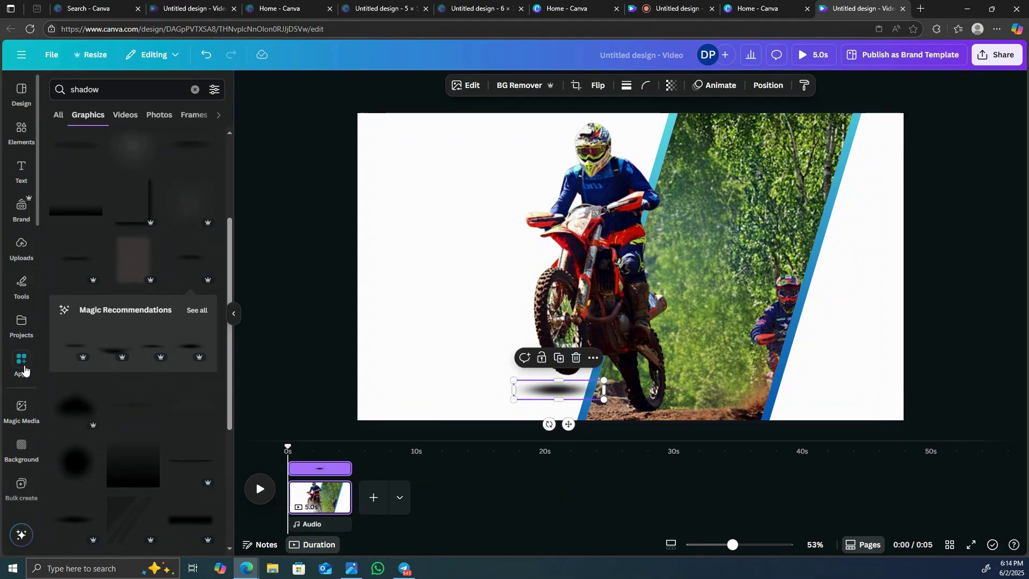
Find the TypeGradient app among the Canva apps and open it
click(21, 361)
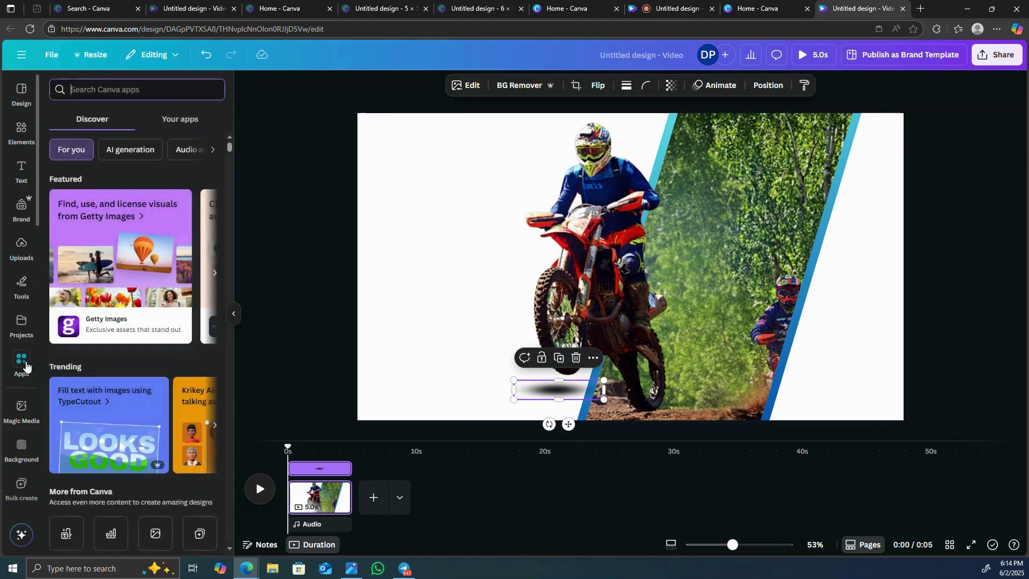
click(107, 96)
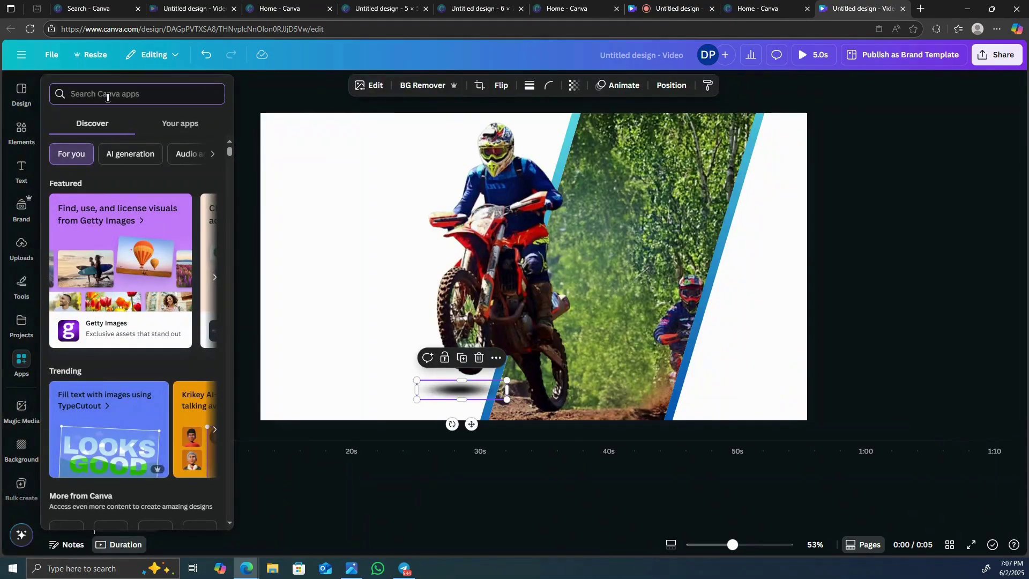
text(typ)
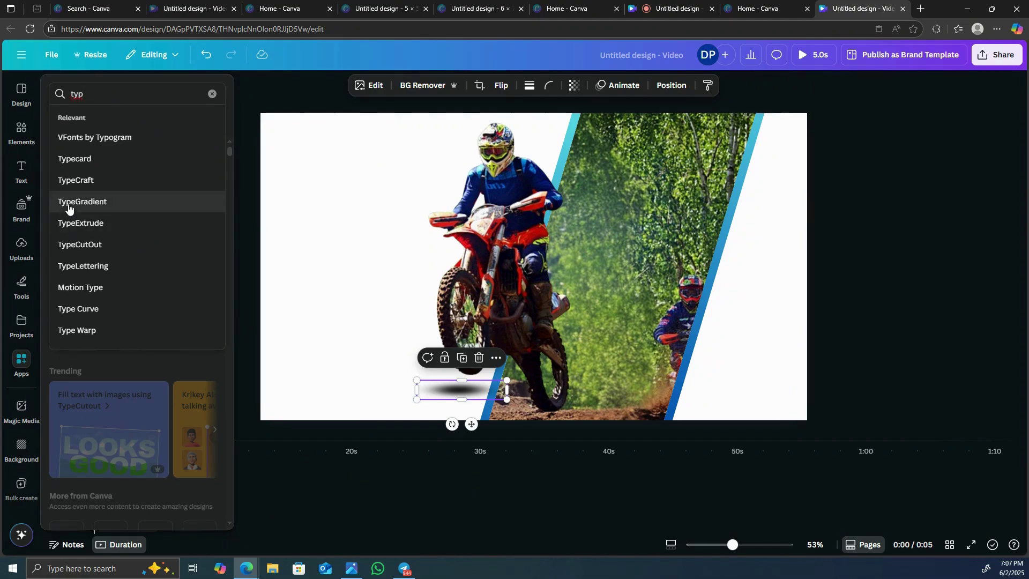
click(75, 203)
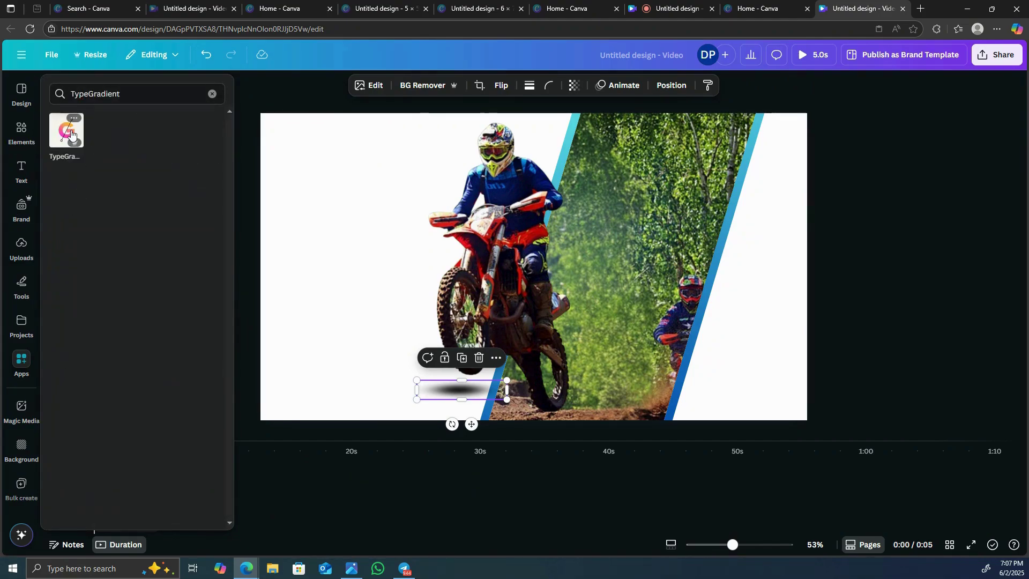
click(71, 134)
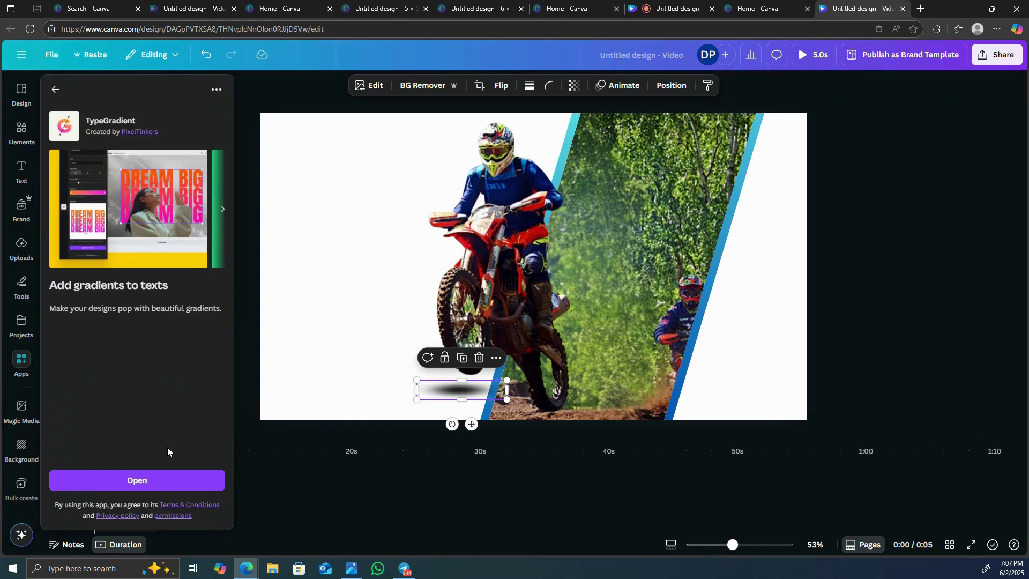
click(146, 480)
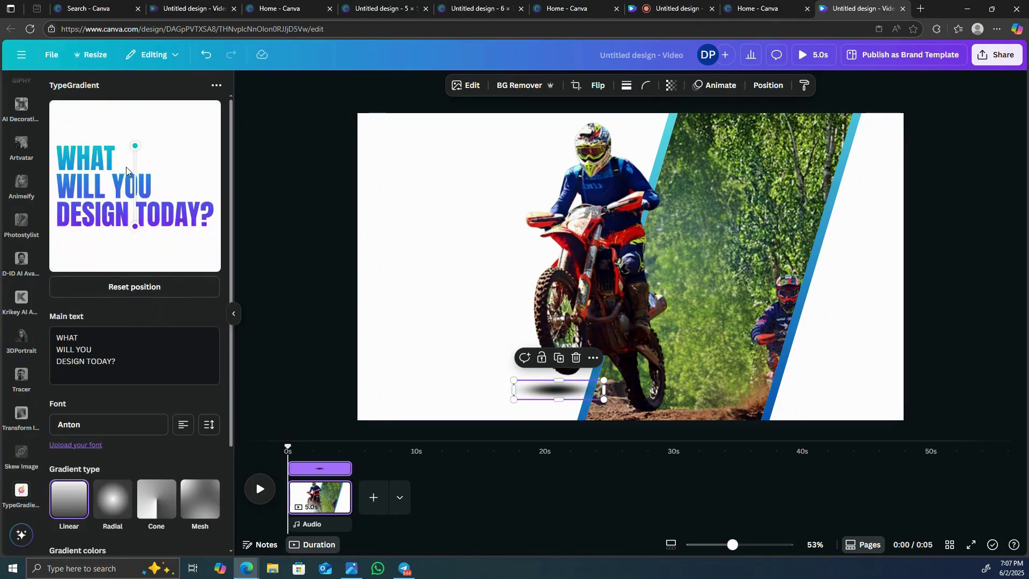
Replace the TypeGradient sample text with "MOTOR" and "RACING" on two lines
click(145, 376)
key(BackSpace)
key(BackSpace)
key(BackSpace)
key(BackSpace)
key(BackSpace)
key(BackSpace)
key(BackSpace)
key(BackSpace)
key(BackSpace)
key(BackSpace)
key(BackSpace)
key(BackSpace)
key(BackSpace)
key(BackSpace)
key(BackSpace)
key(BackSpace)
key(BackSpace)
key(BackSpace)
key(BackSpace)
key(BackSpace)
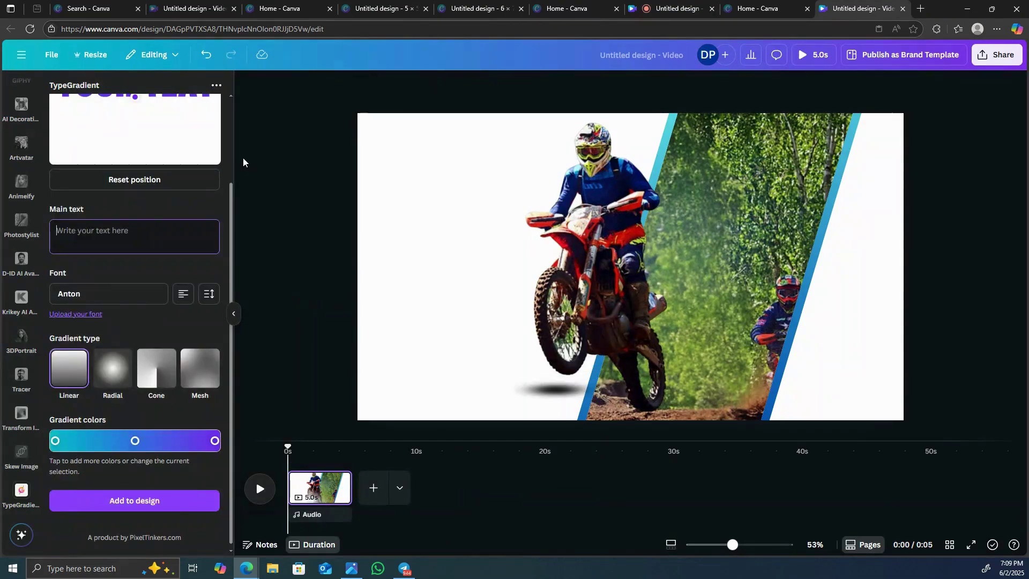
text(M)
key(BackSpace)
text(M)
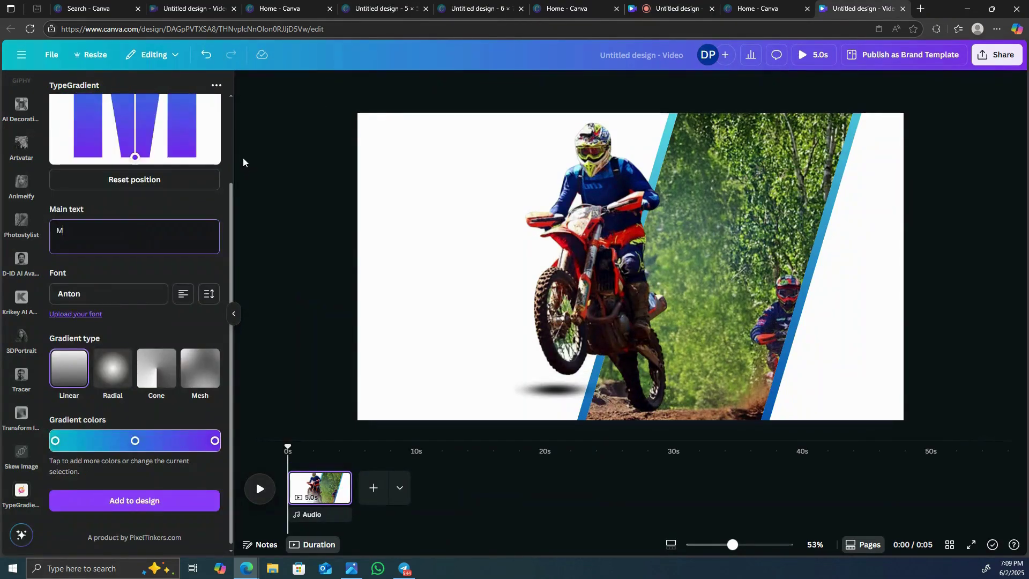
text(OTOR)
key(Return)
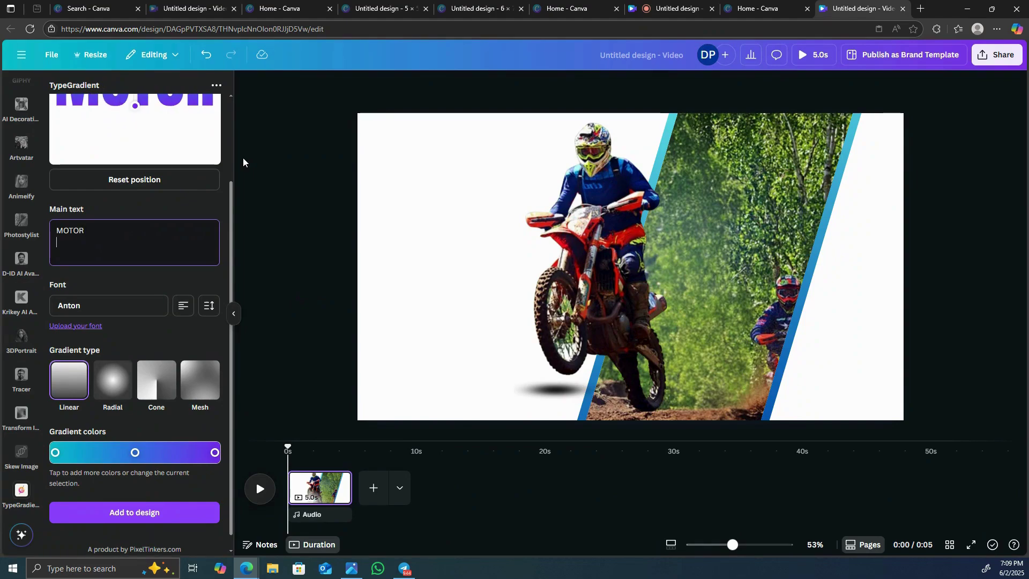
text(RACING)
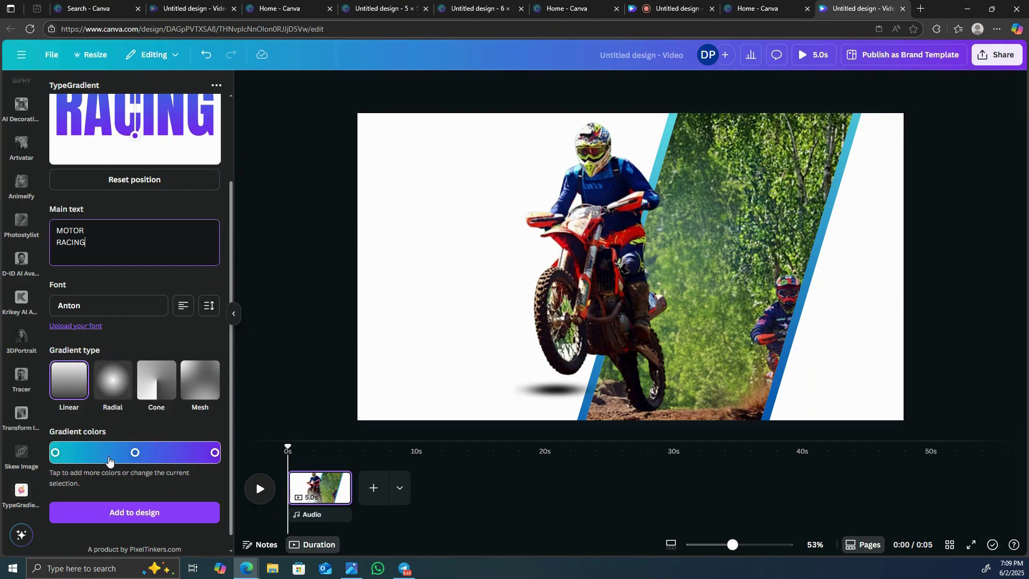
Add the gradient MOTOR RACING text to the design and place it, slightly reduced, in the page's upper-left corner
click(165, 513)
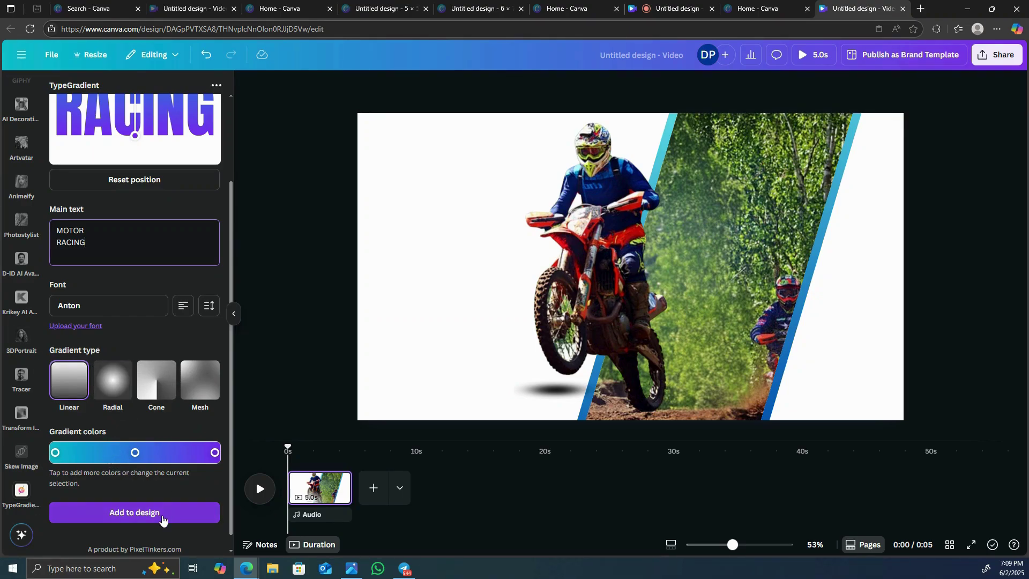
click(163, 518)
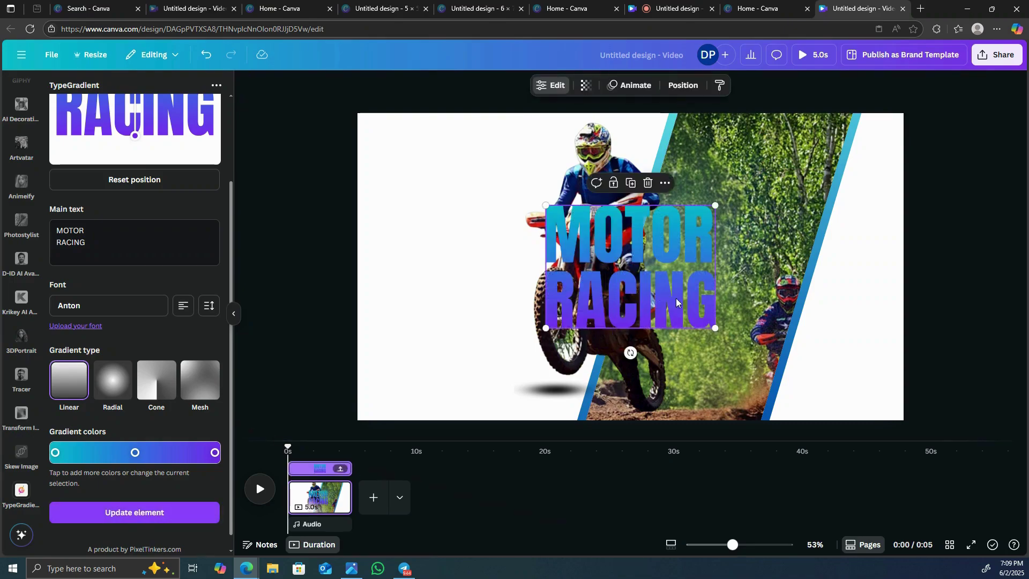
drag(635, 298, 452, 209)
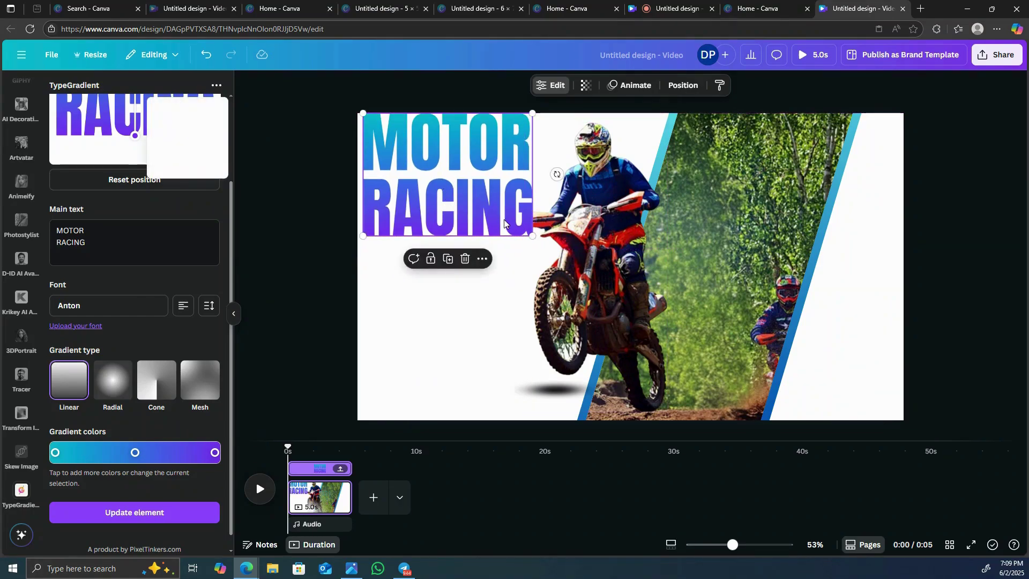
drag(532, 237, 508, 204)
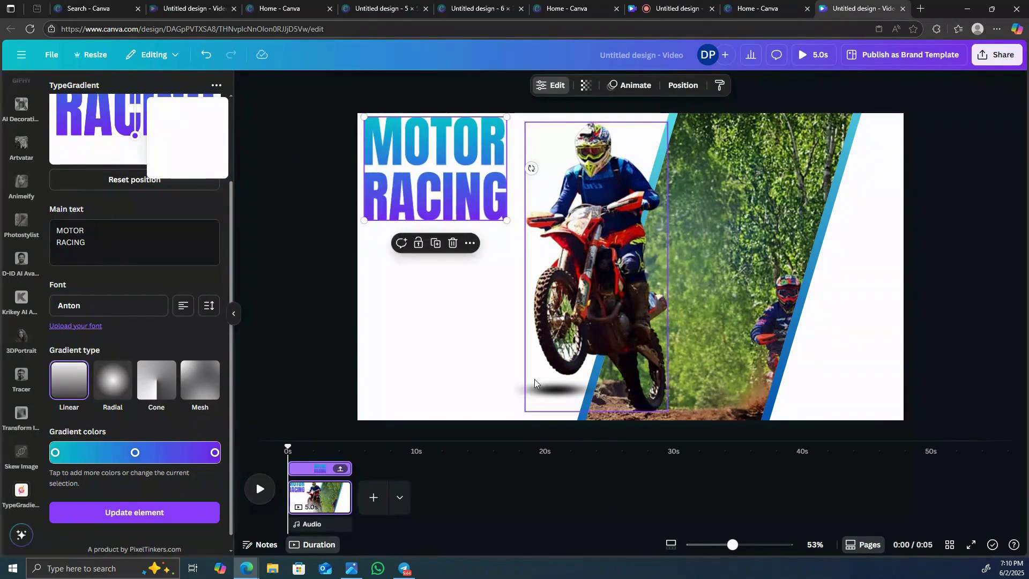
Duplicate the page and, on the copy, move the rider cutout right over the diagonal photo strip
right_click(315, 492)
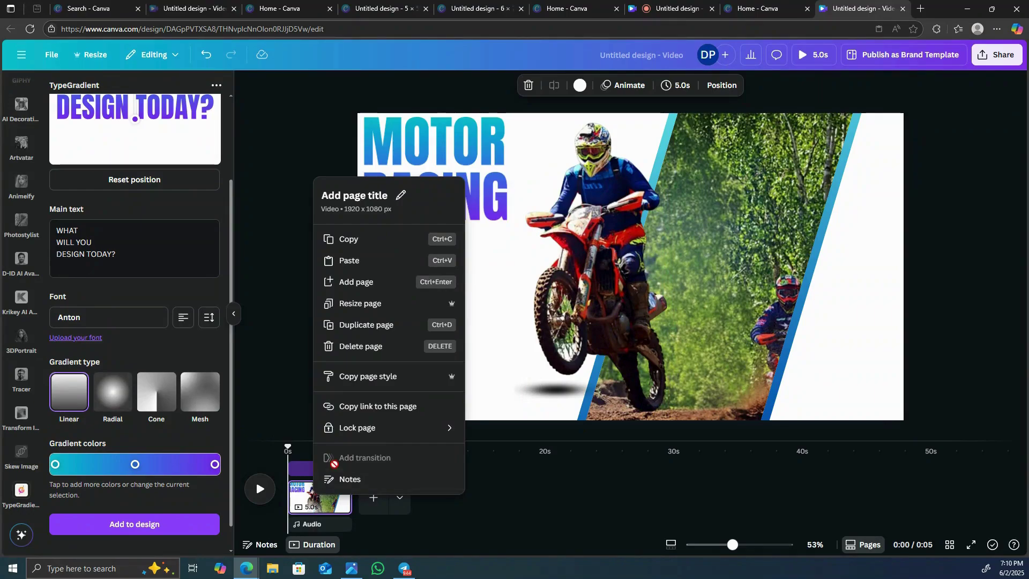
click(395, 325)
click(576, 223)
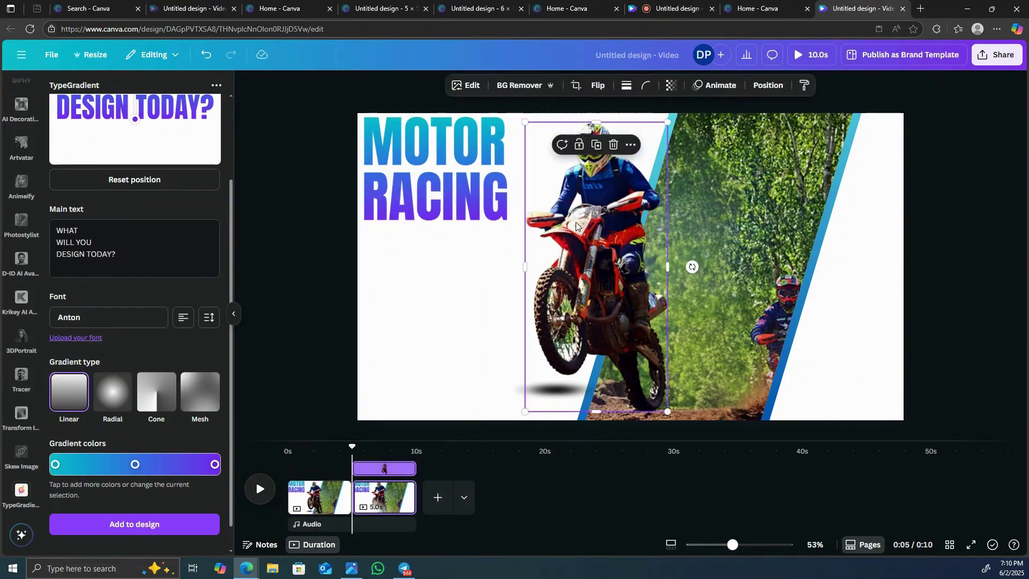
drag(576, 226, 662, 226)
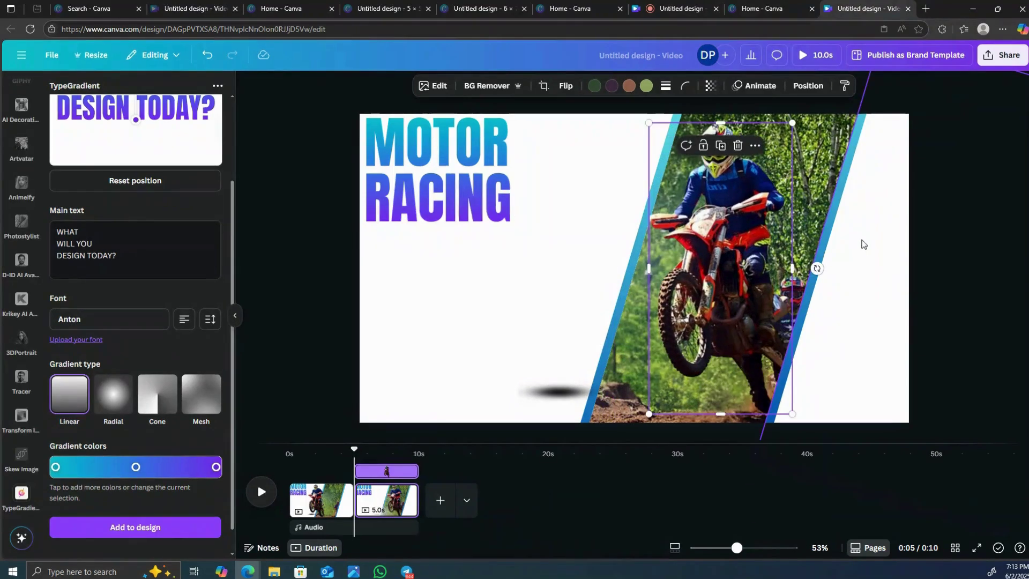
Slide the right white panel left until it meets the left panel's border and covers the photo and rider
click(875, 259)
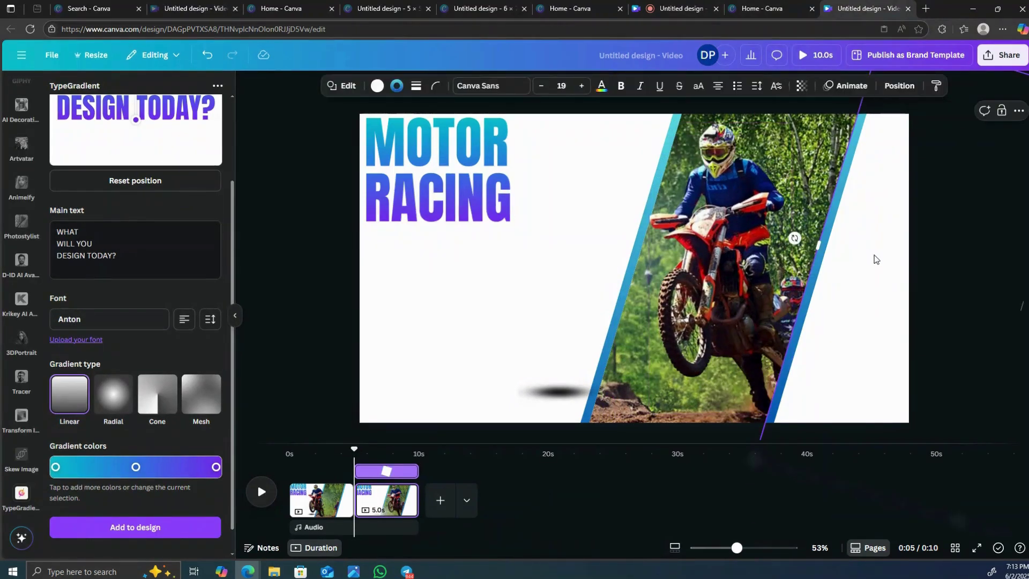
drag(873, 260, 696, 230)
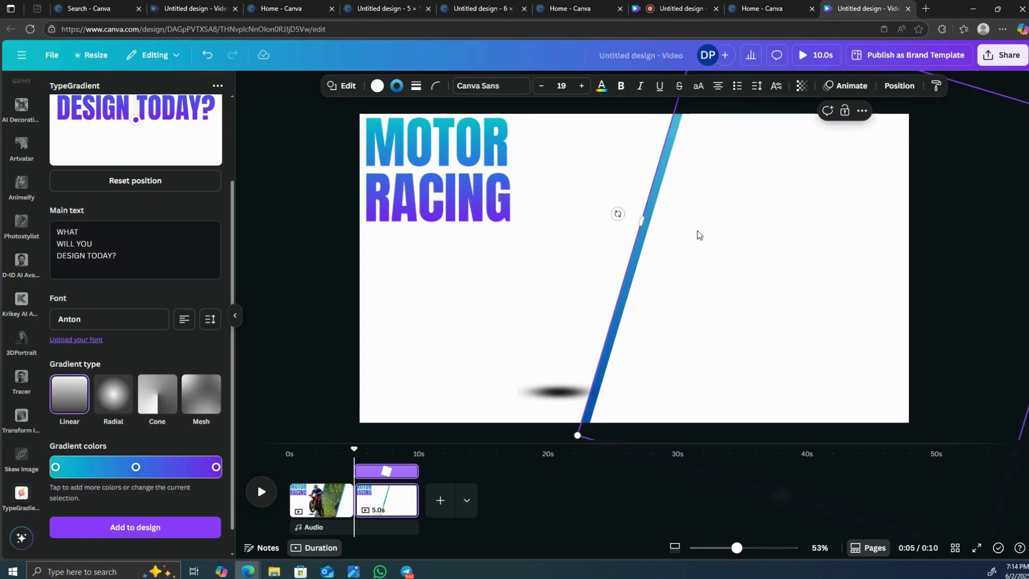
On the duplicated page, move the MOTOR RACING text almost entirely off the page's left edge and set its transparency to 0
click(487, 167)
drag(486, 167, 355, 172)
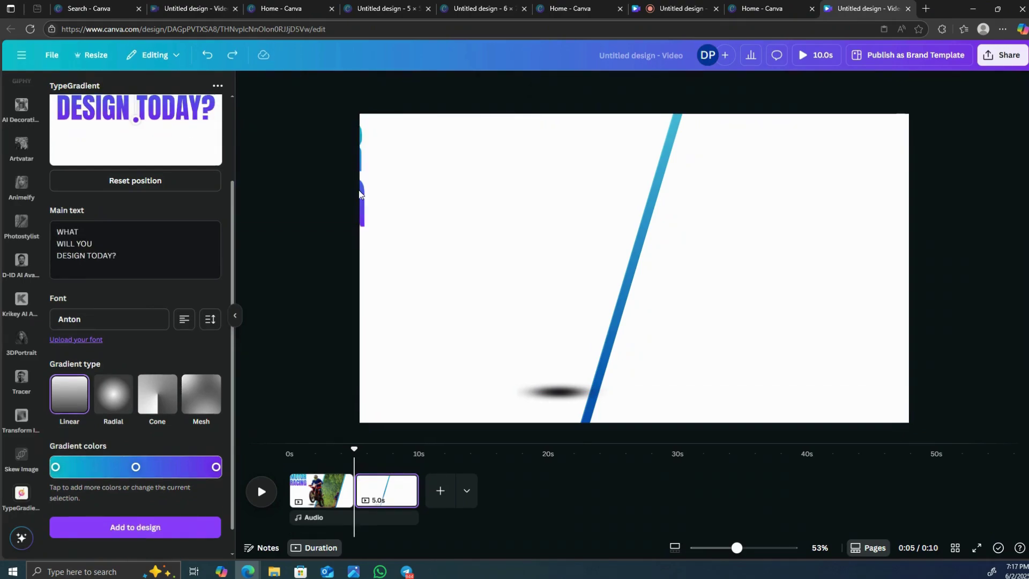
click(365, 198)
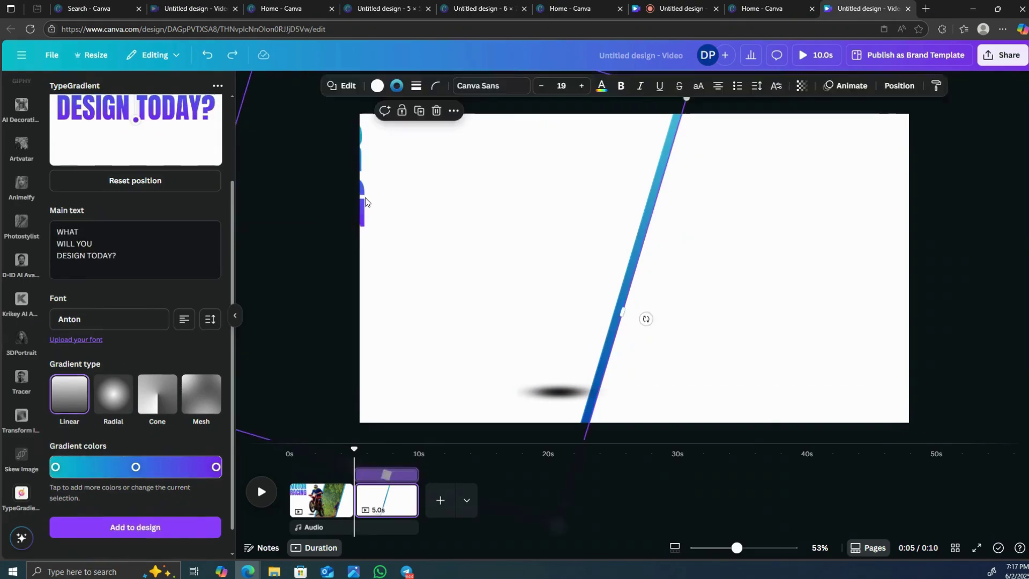
click(358, 196)
click(362, 204)
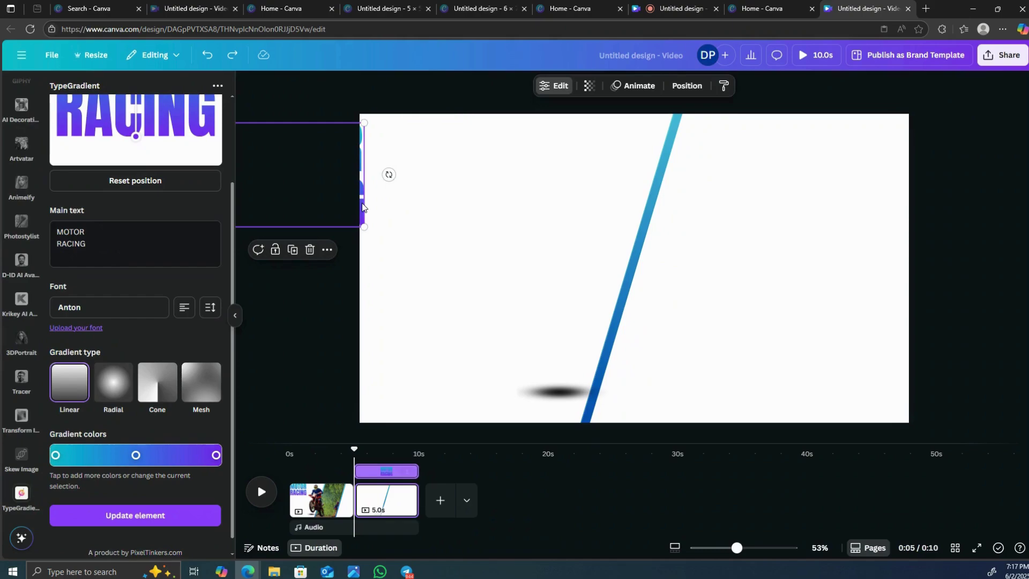
click(590, 85)
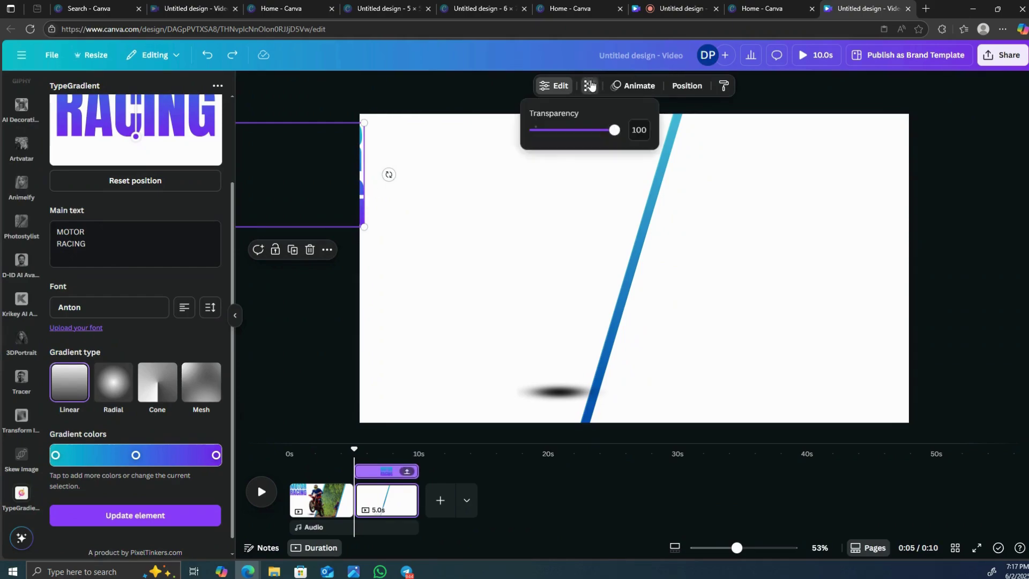
drag(609, 135, 528, 134)
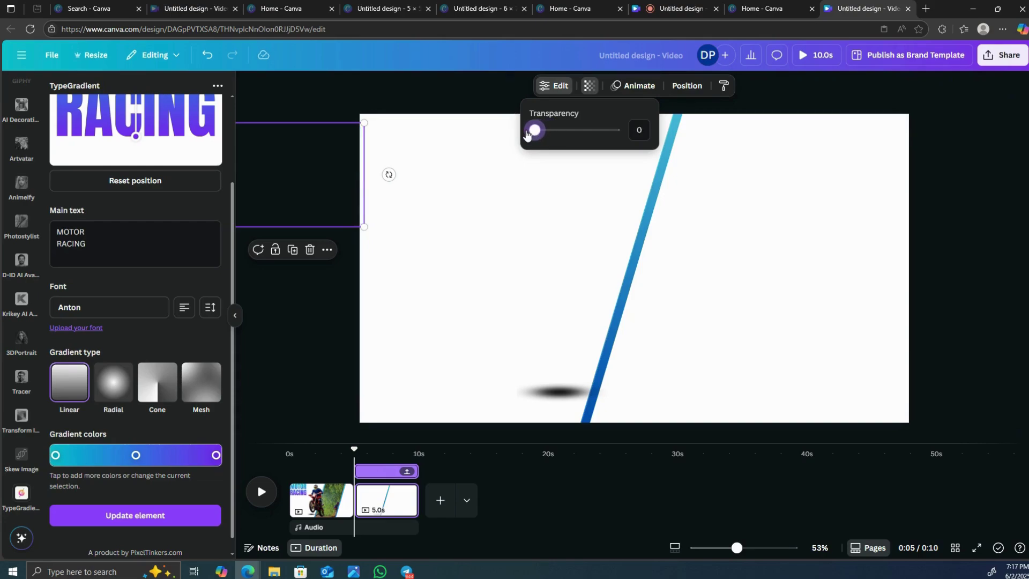
Set the transparency of the black shadow ellipse near the page's lower edge to 0
click(575, 394)
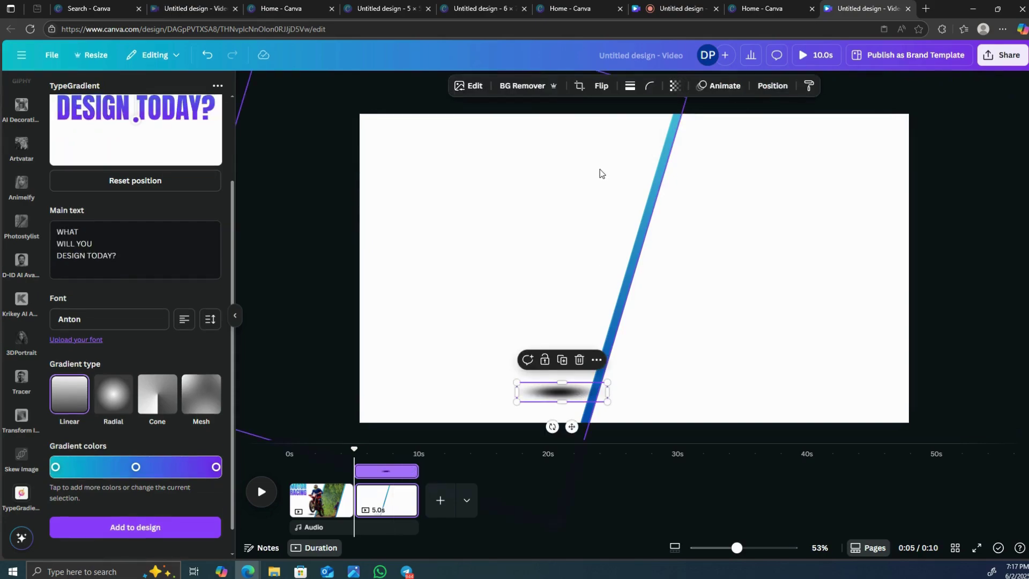
click(674, 87)
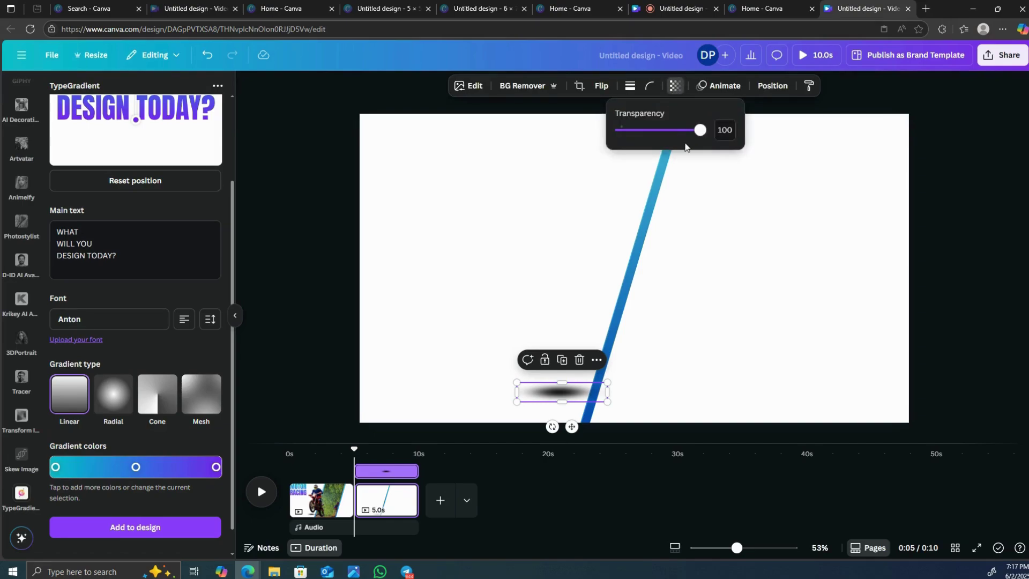
drag(700, 132, 620, 144)
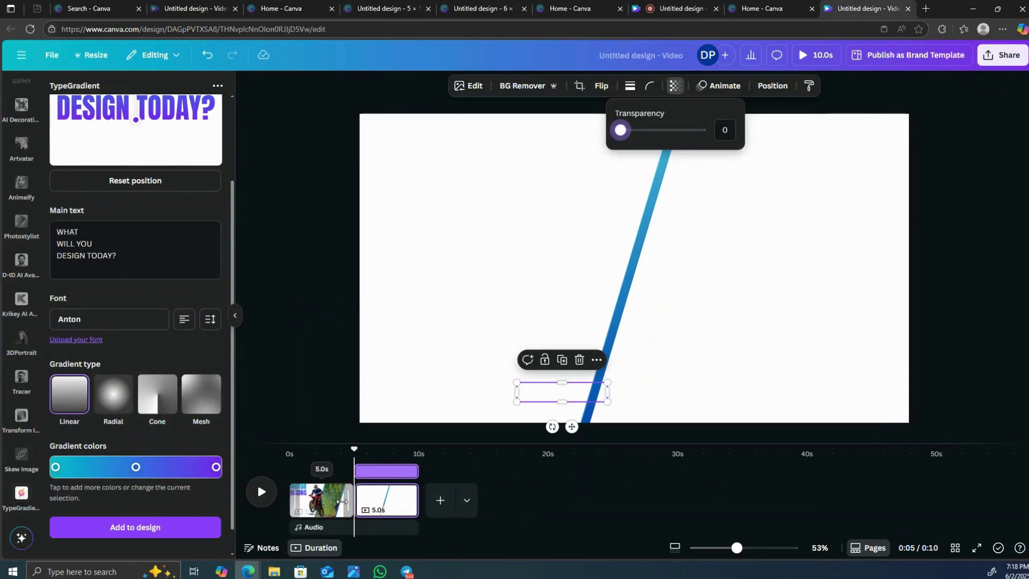
Reorder the duplicated page ahead of the original page and add a Match & Move transition between the two
drag(387, 501, 261, 510)
drag(261, 510, 260, 509)
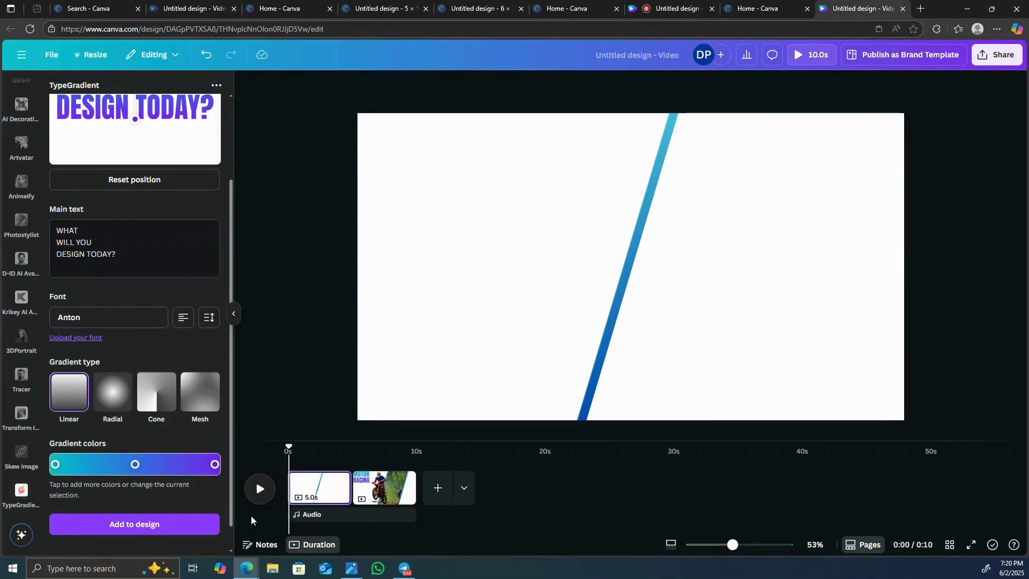
drag(290, 447, 345, 447)
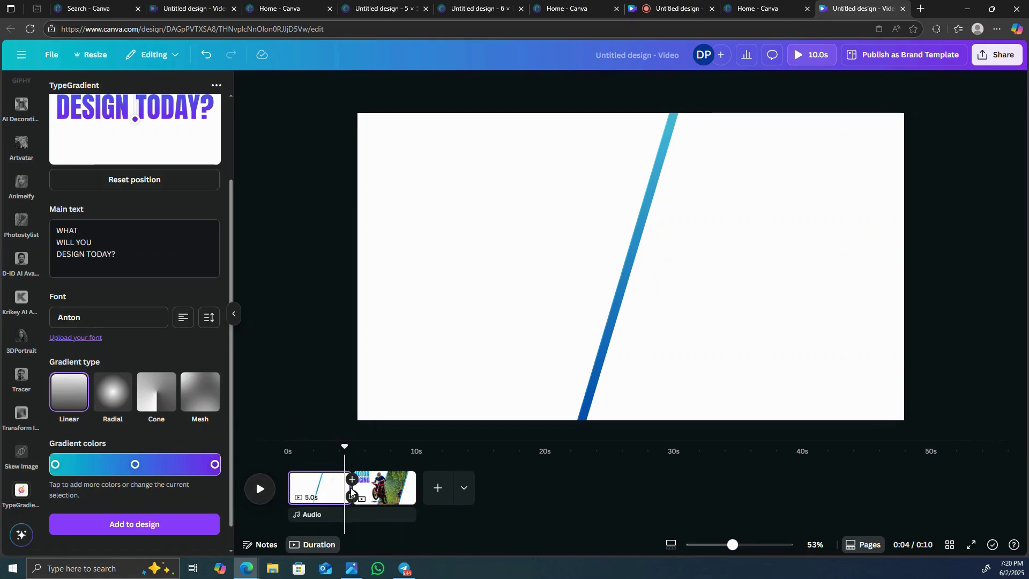
click(352, 479)
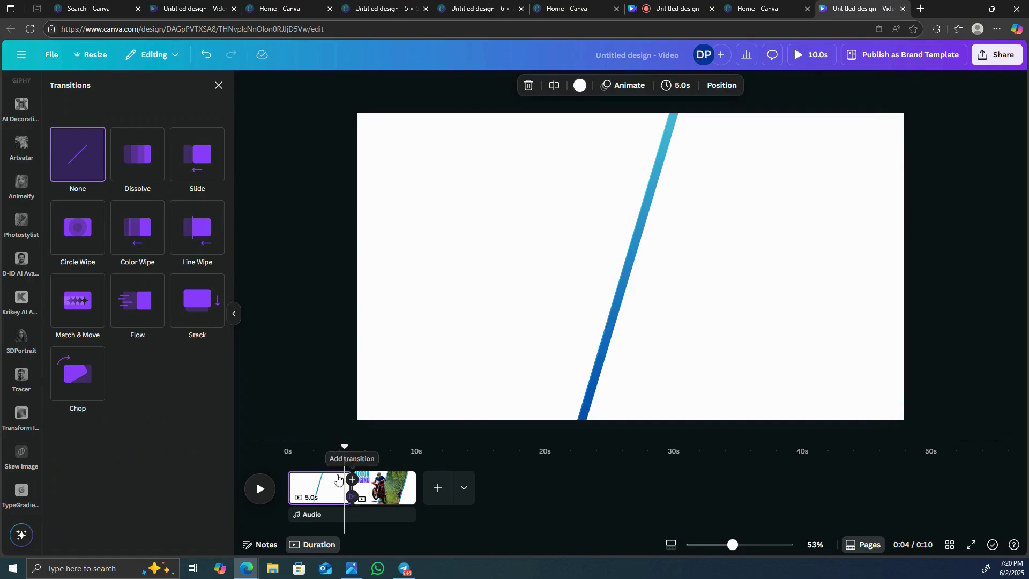
click(80, 300)
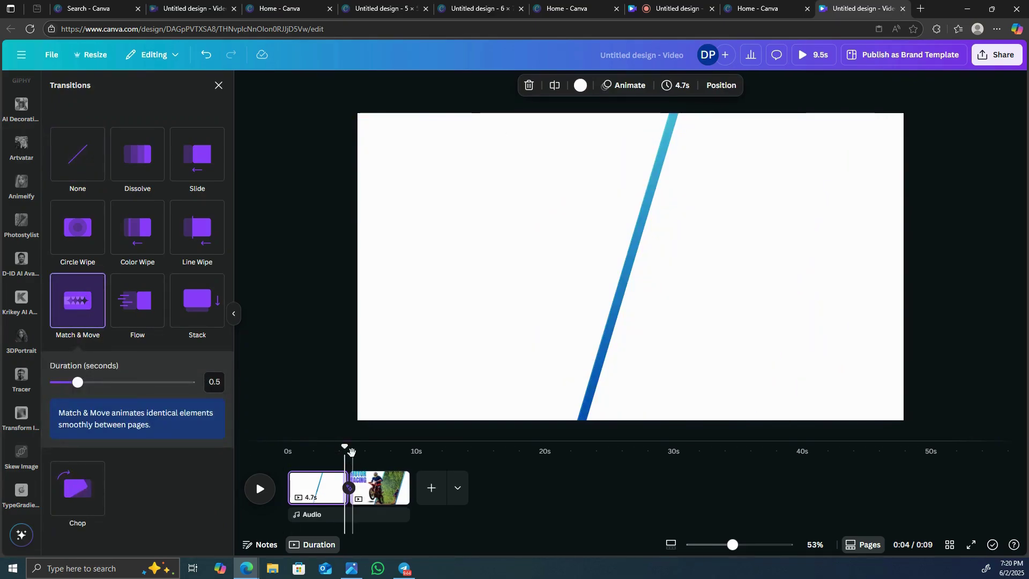
Set the Match & Move transition's duration to 2 seconds and play the video from the start
drag(345, 449, 288, 455)
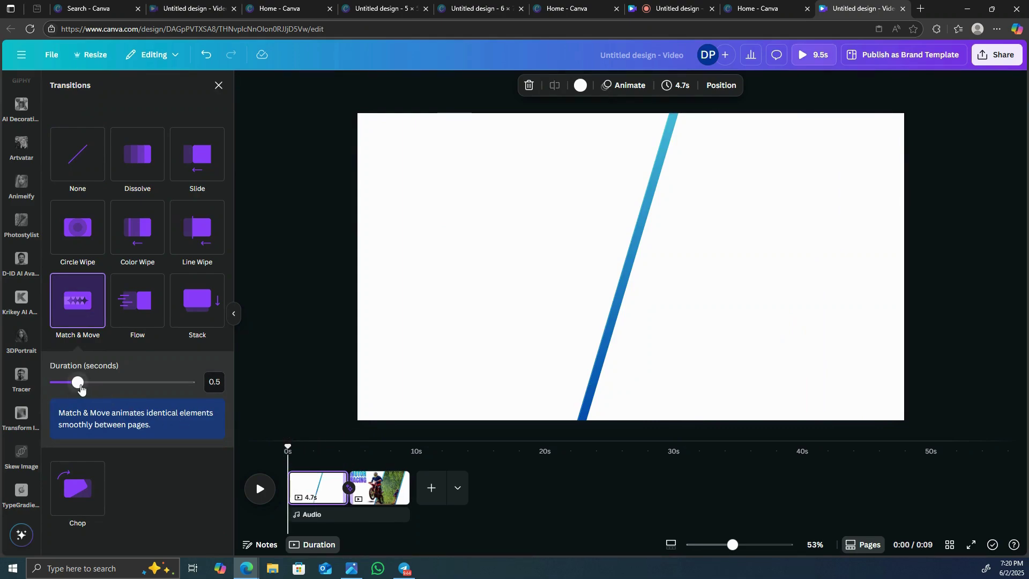
drag(79, 385, 162, 390)
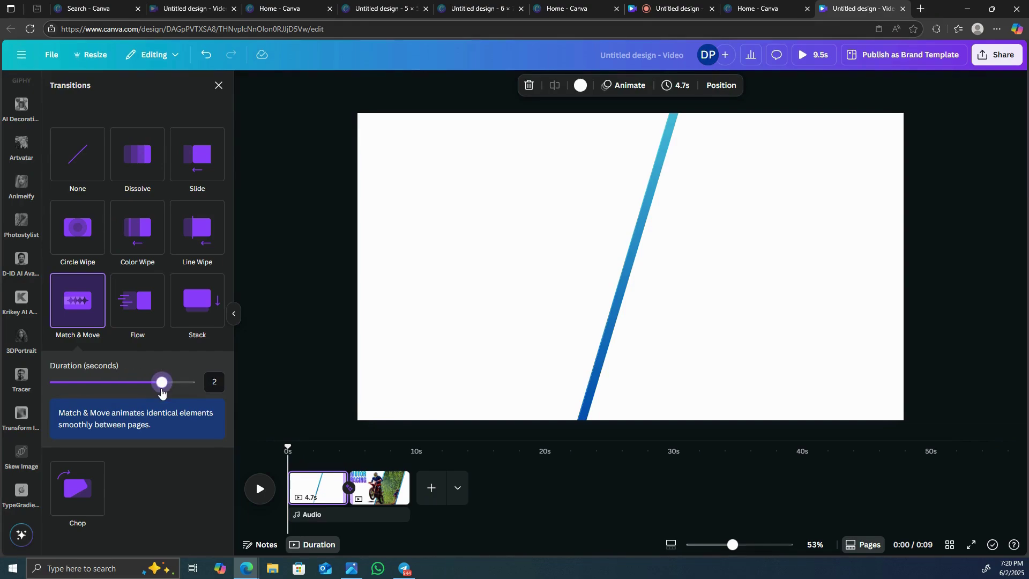
click(258, 489)
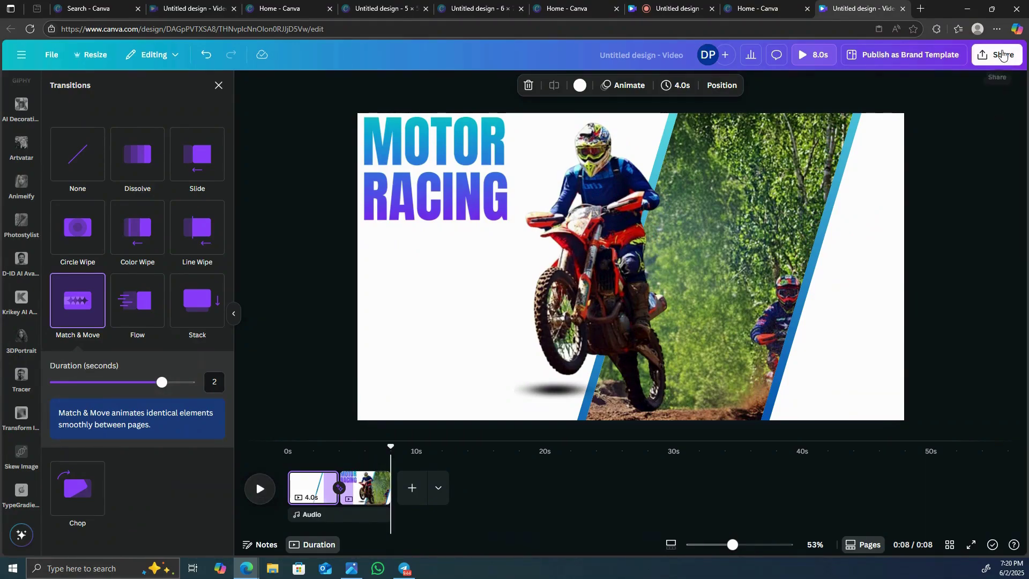
Download pages 1–2 of the design as an MP4 video at 1080p (HD) quality
click(1002, 54)
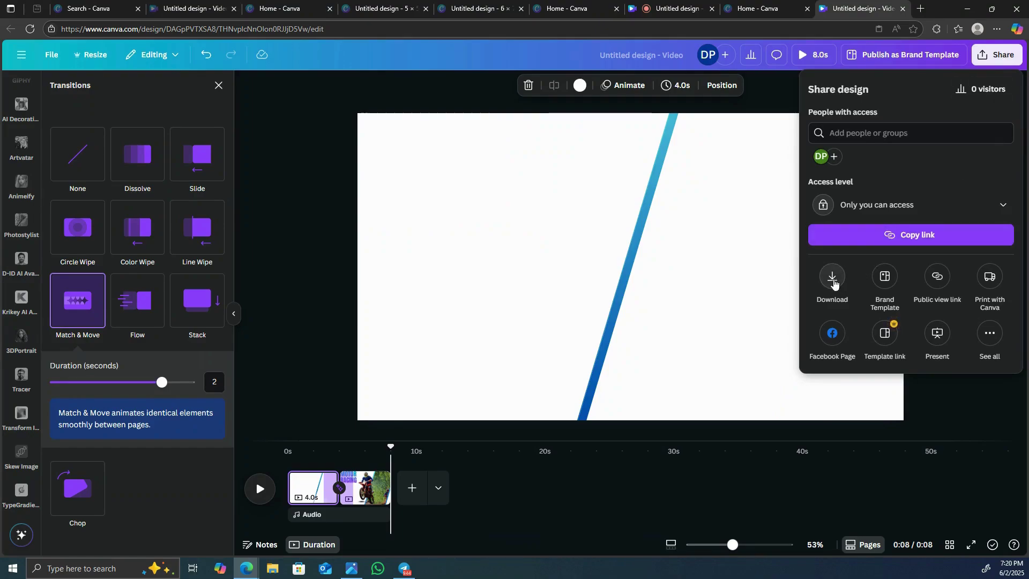
click(833, 277)
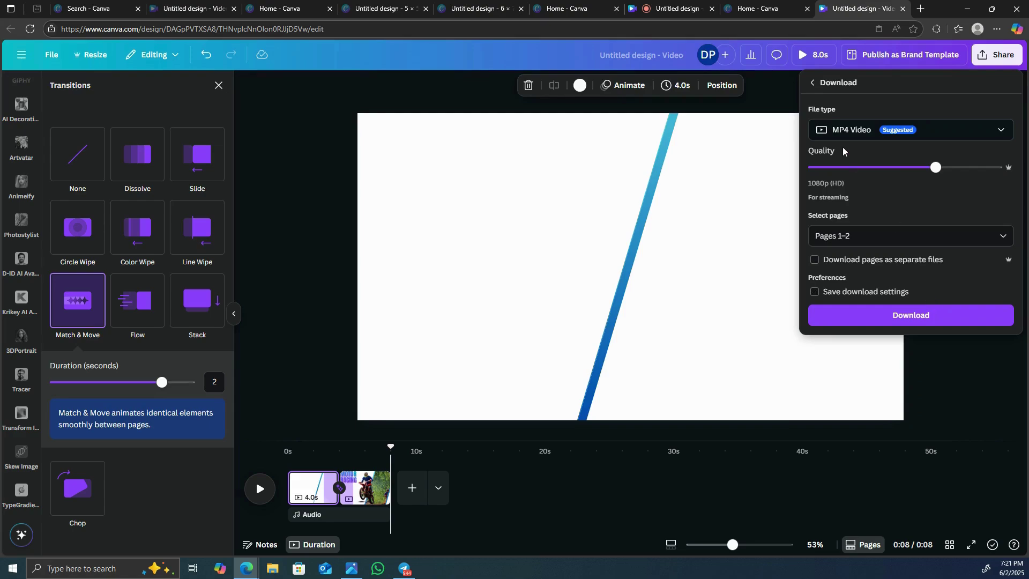
click(912, 315)
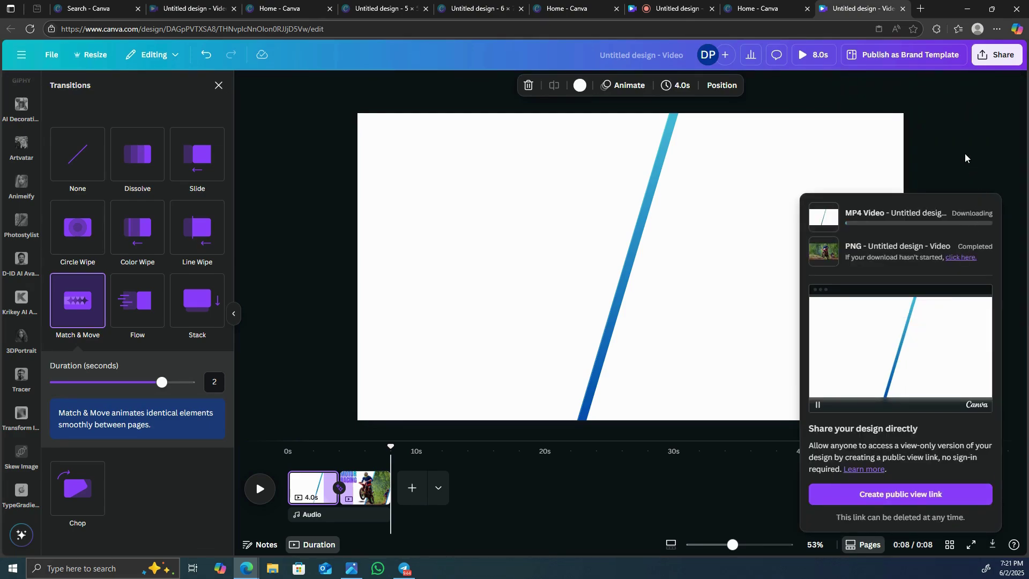